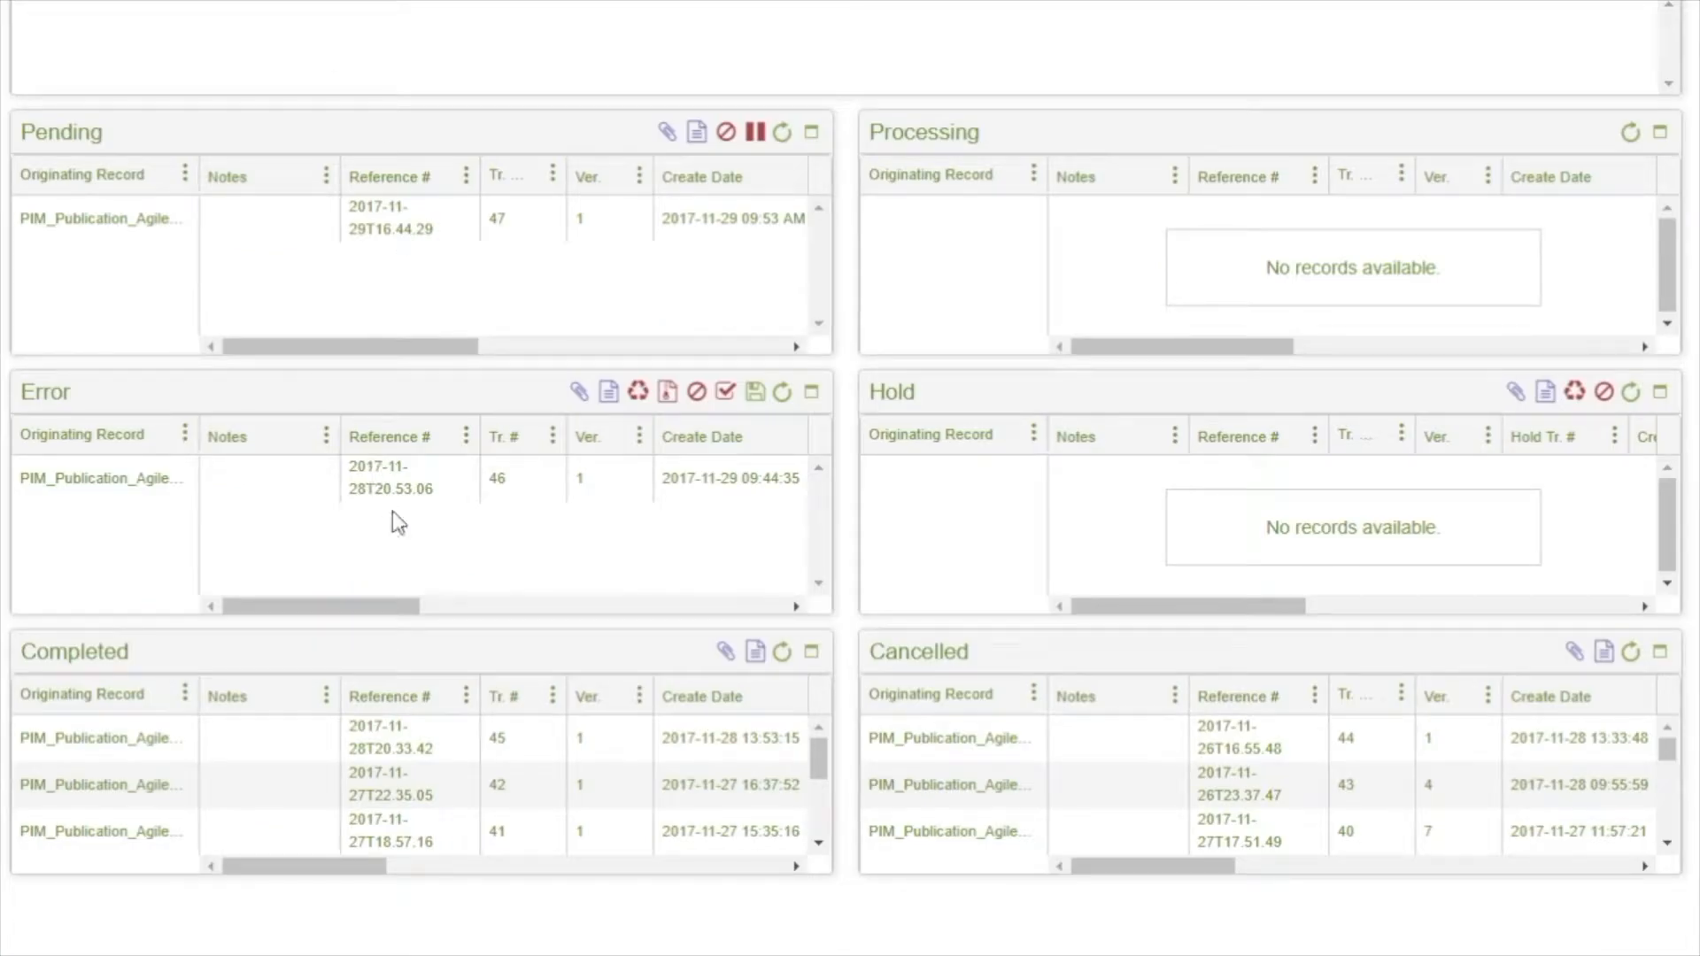
# - Open the transaction logs of errored transaction 46, filter the Type column to entries equal to Error, and close the logs
pyautogui.click(372, 486)
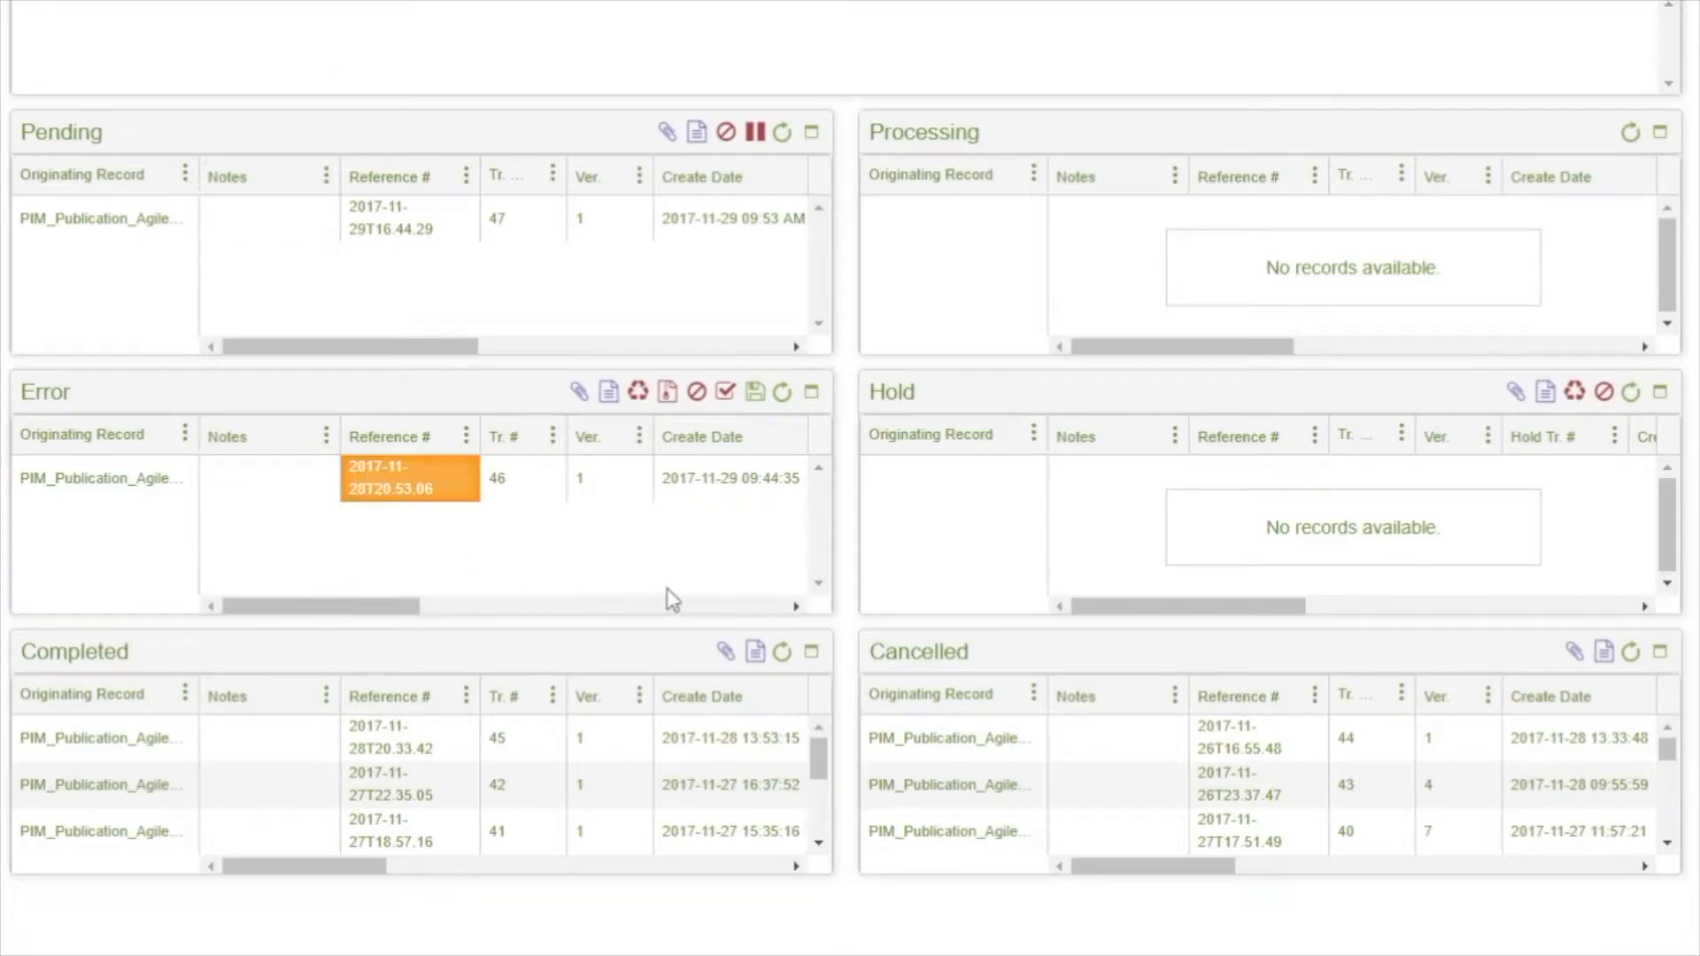
pyautogui.click(608, 393)
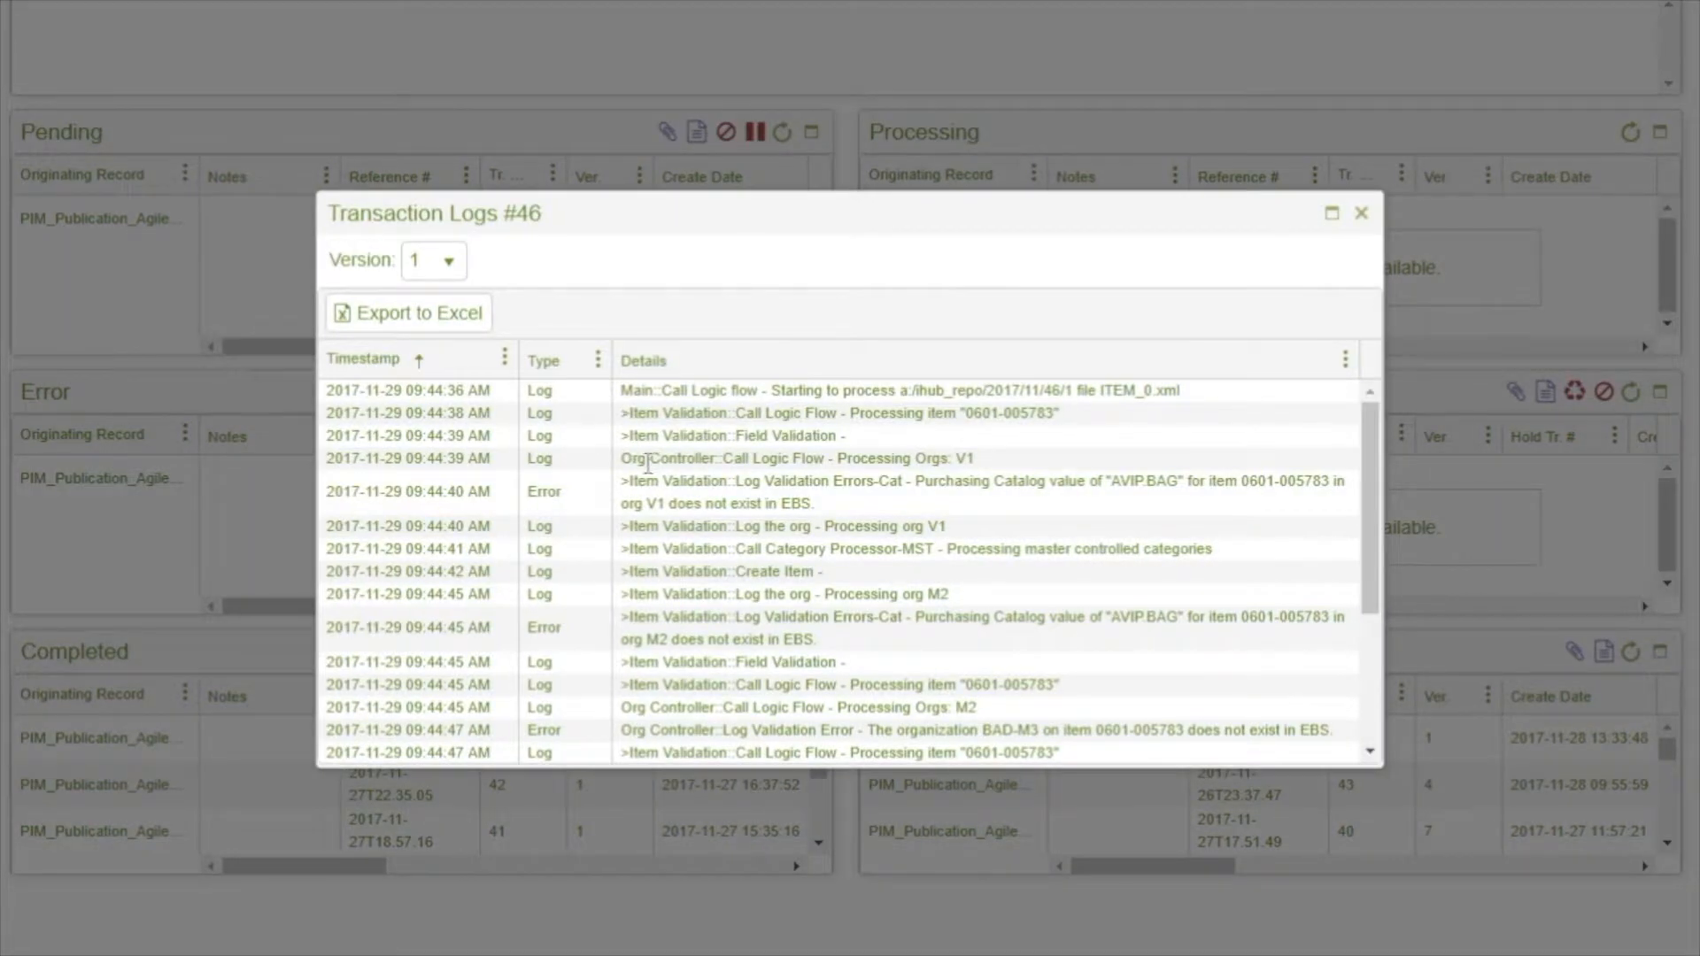
pyautogui.click(598, 363)
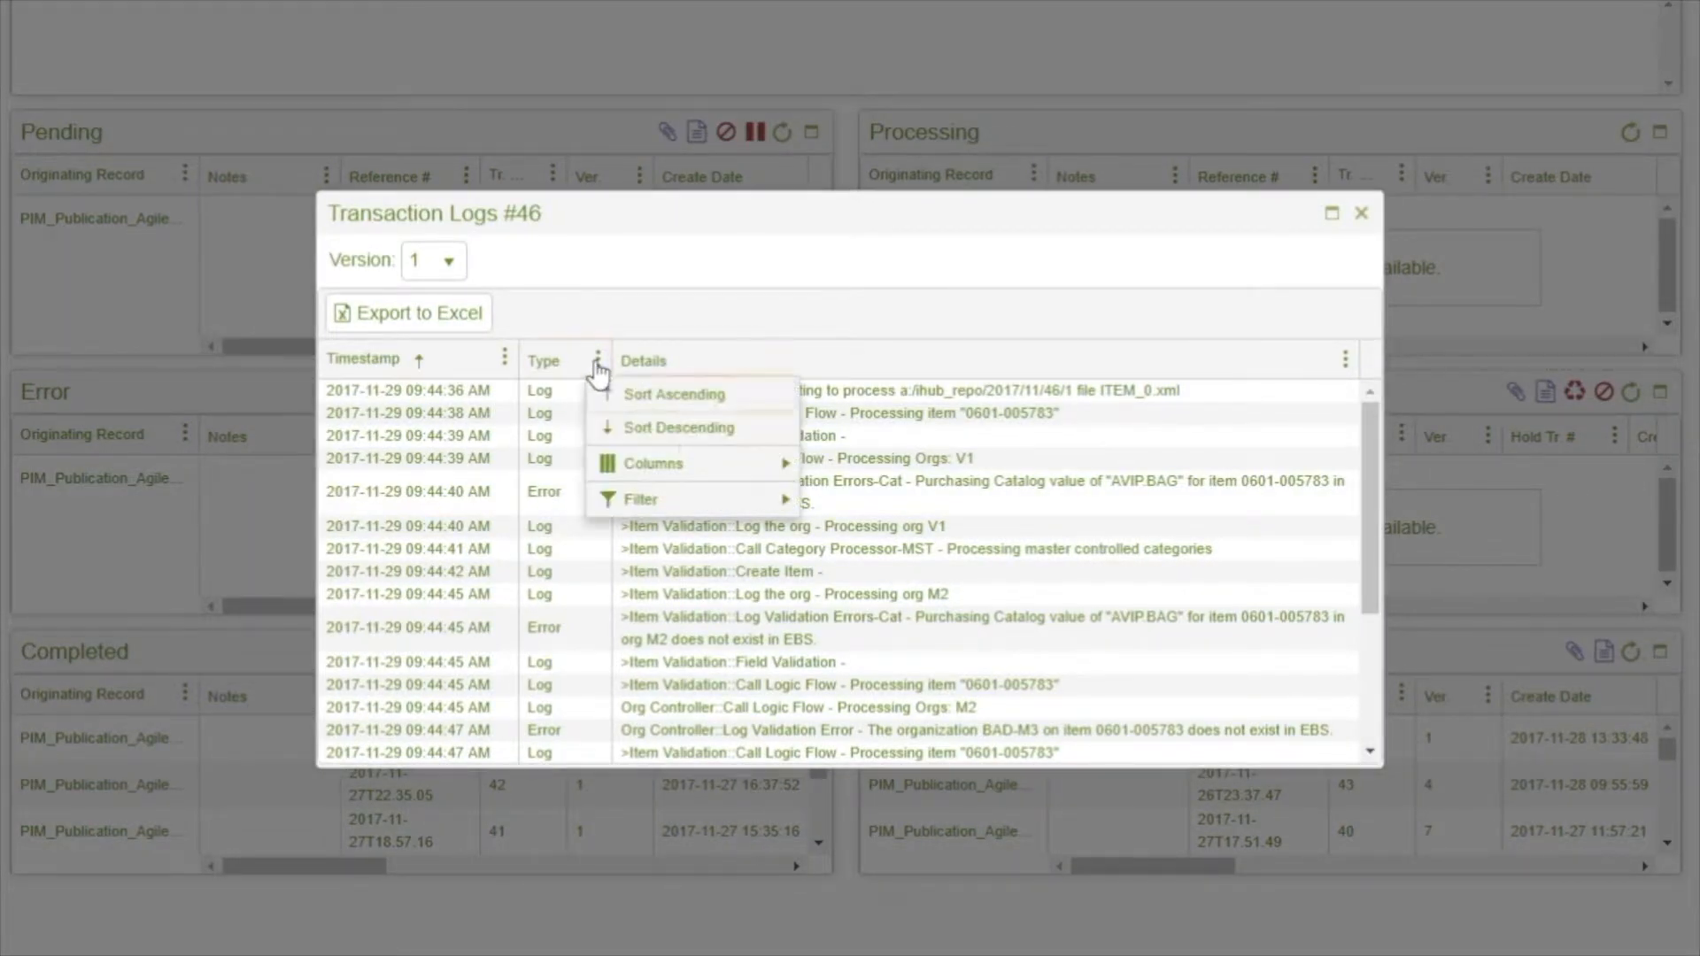
pyautogui.moveTo(708, 503)
pyautogui.click(855, 564)
pyautogui.click(836, 602)
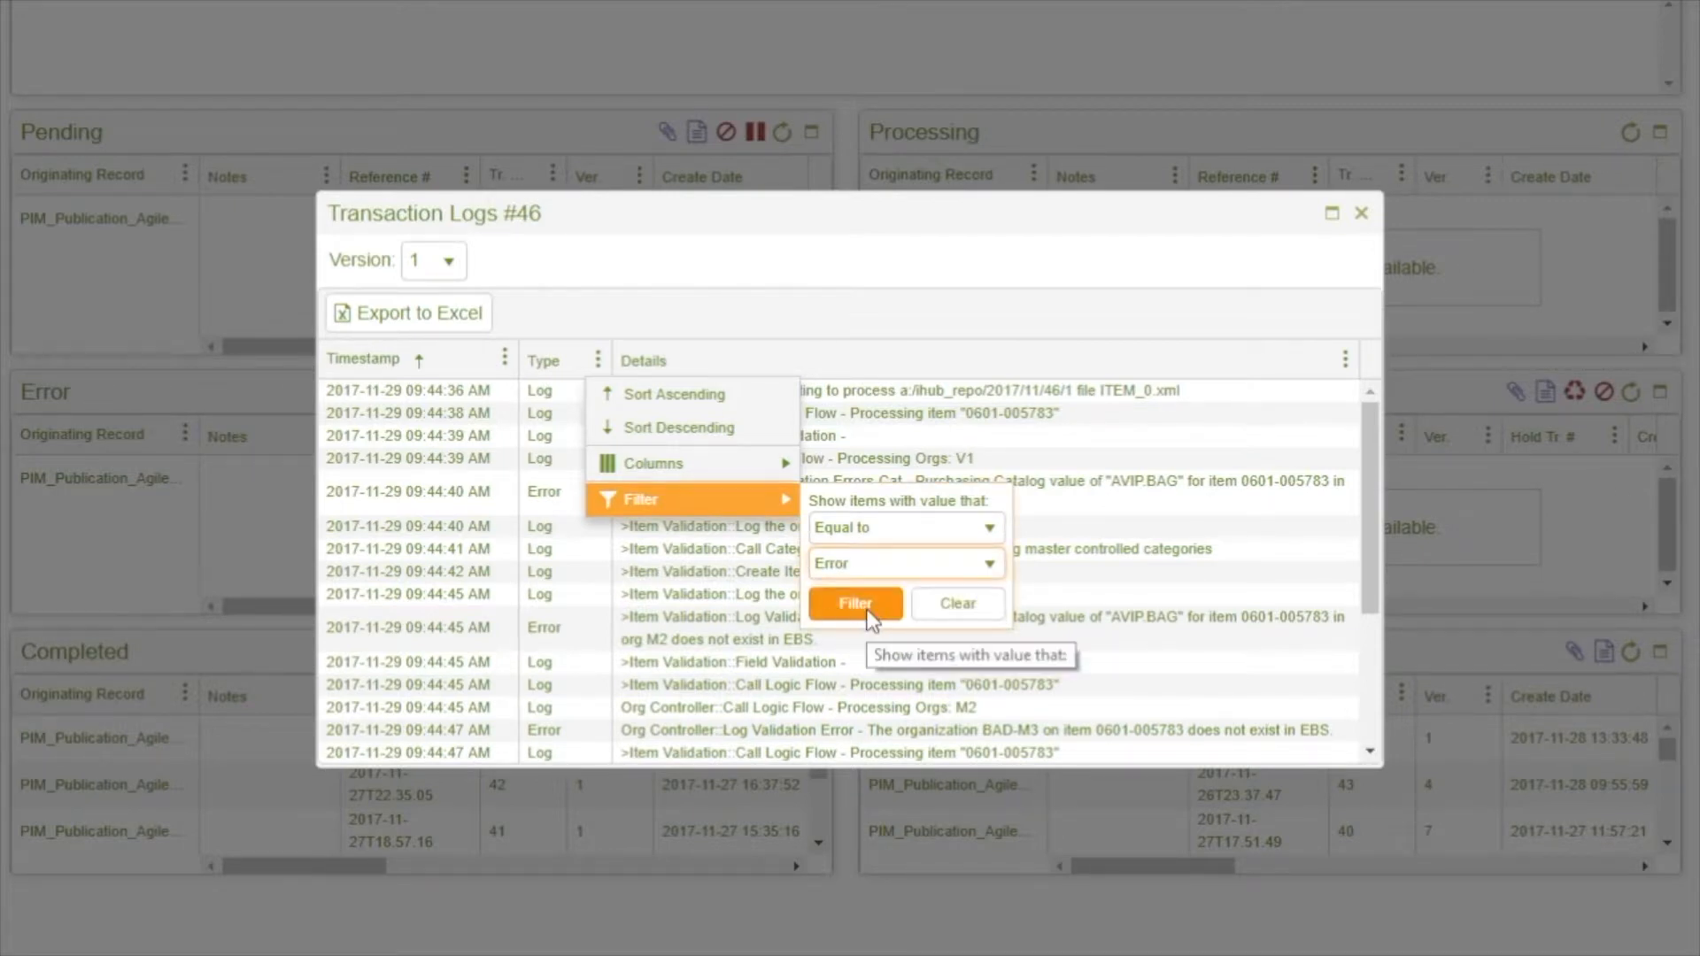
pyautogui.click(866, 613)
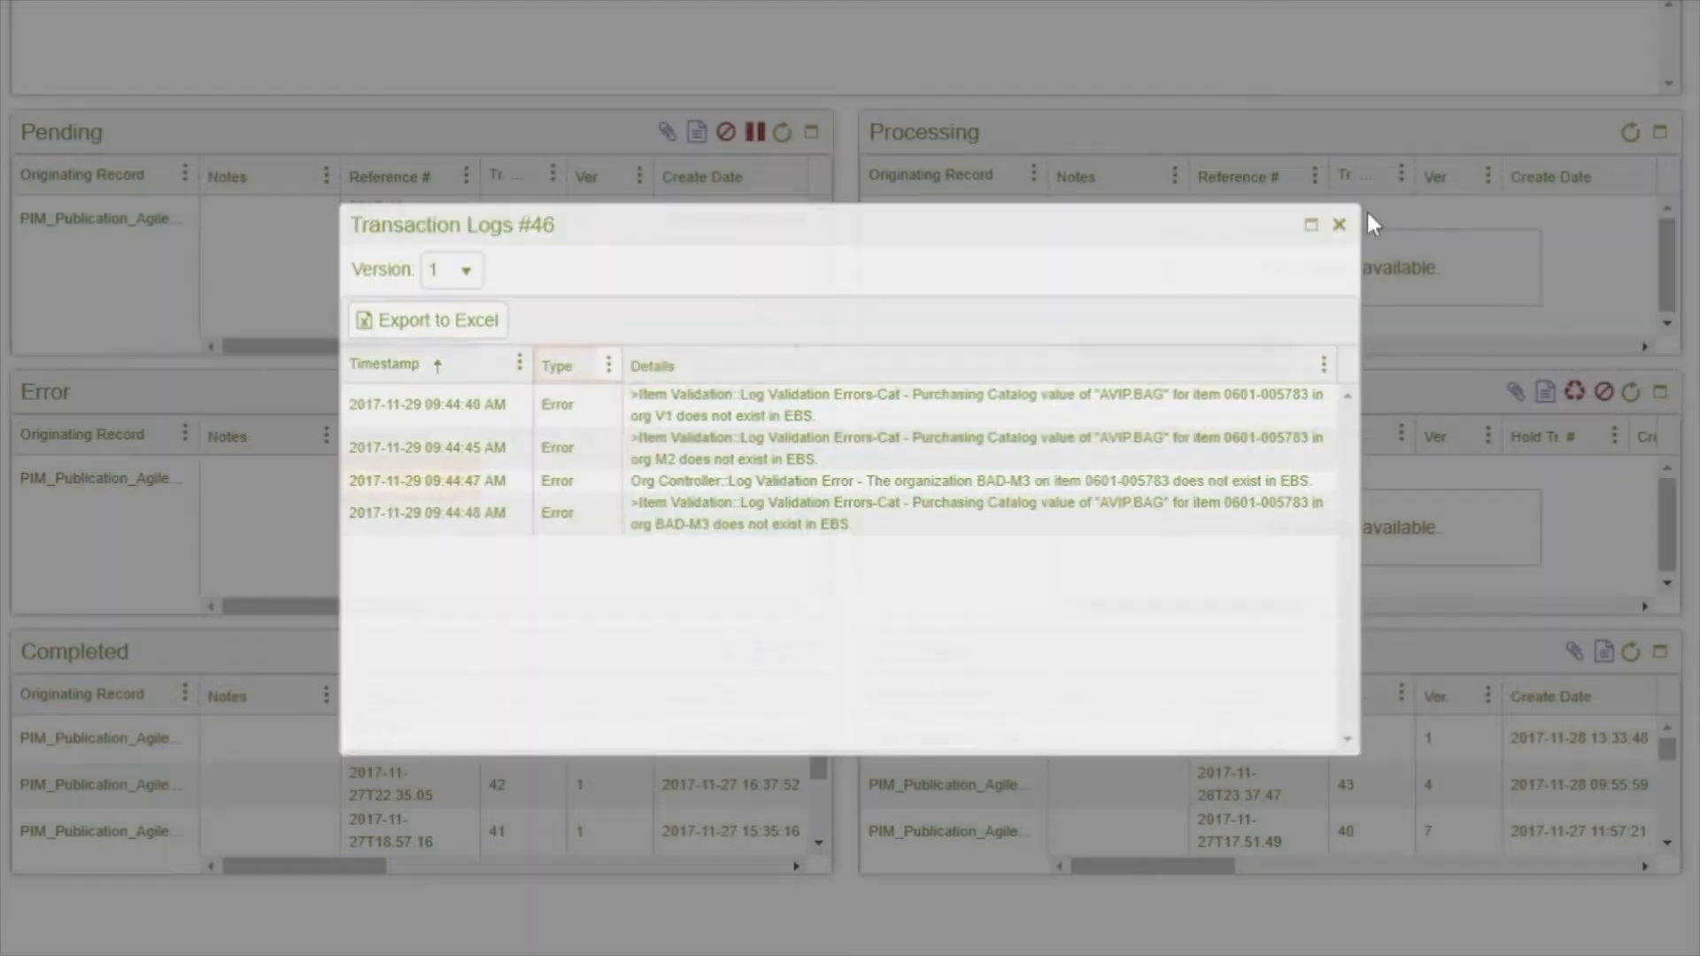
pyautogui.click(1364, 215)
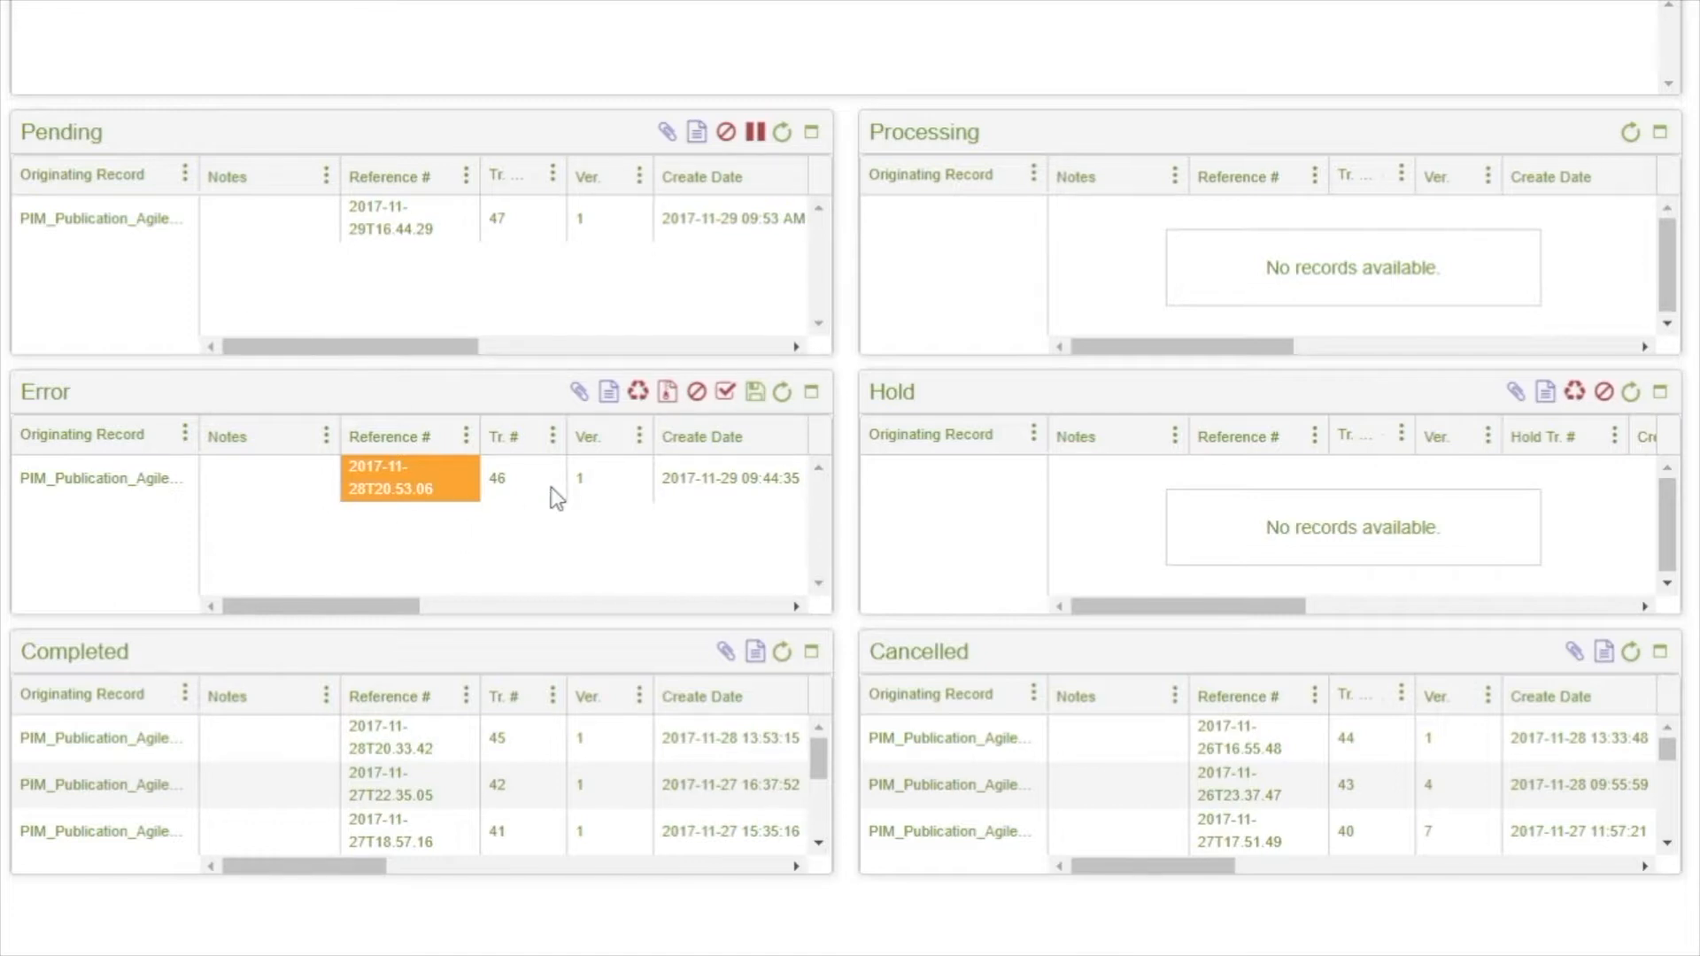
# - Cancel errored transaction 46
pyautogui.click(696, 396)
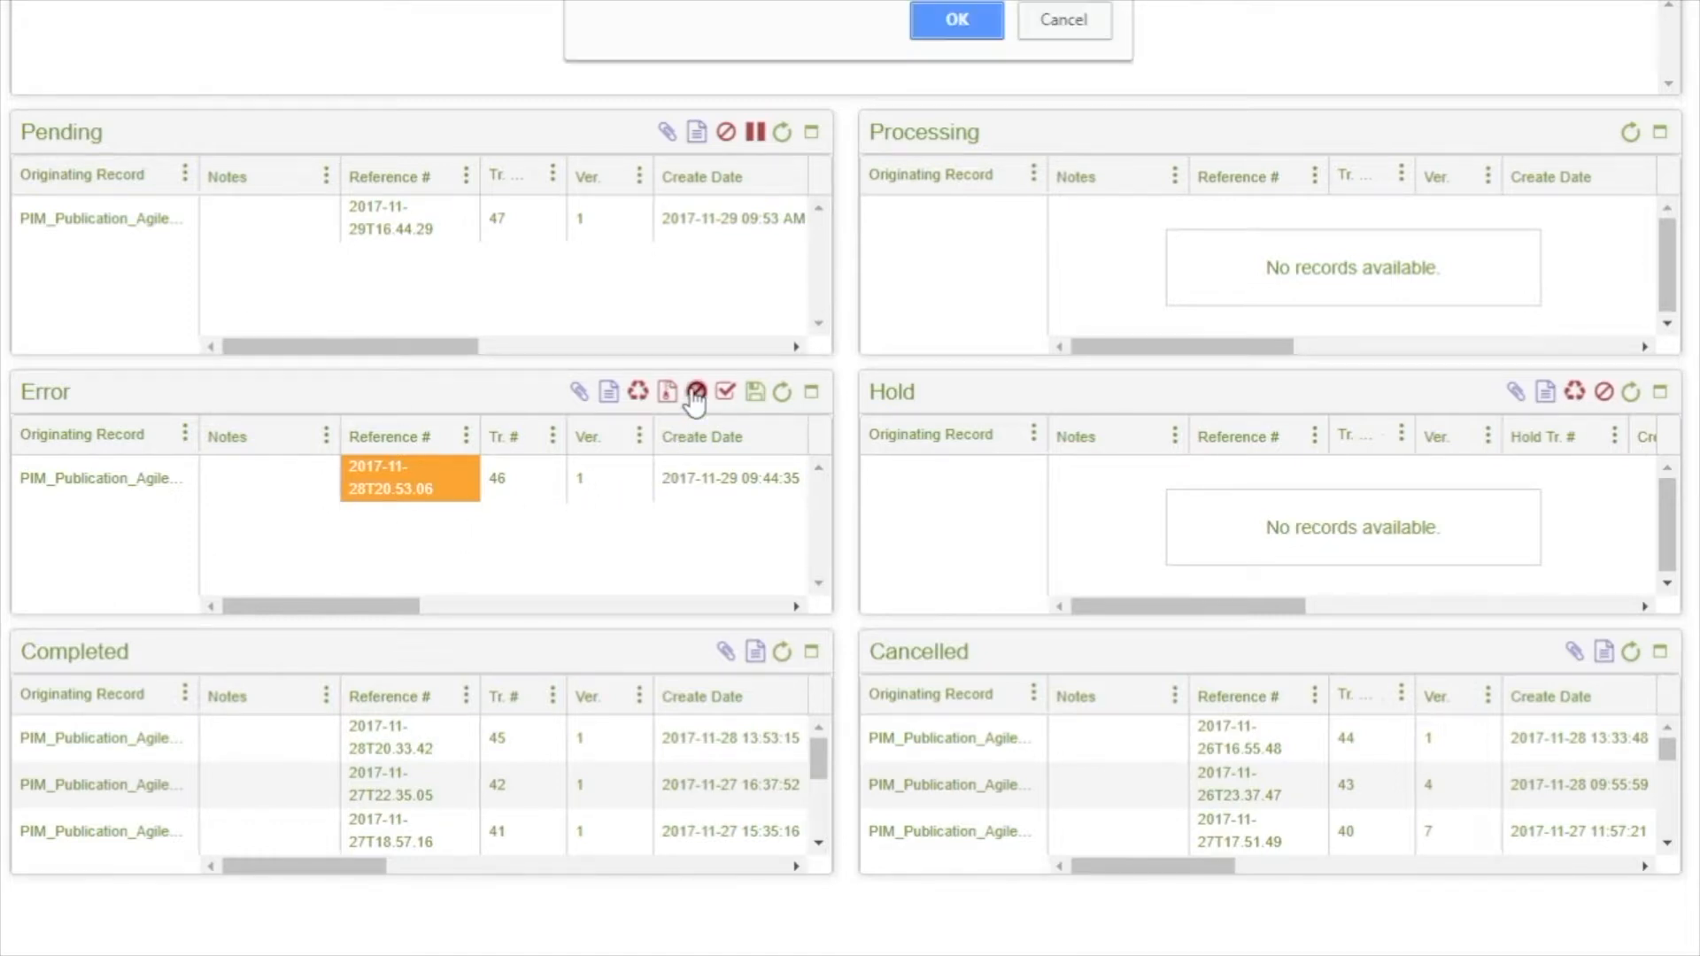
pyautogui.click(949, 28)
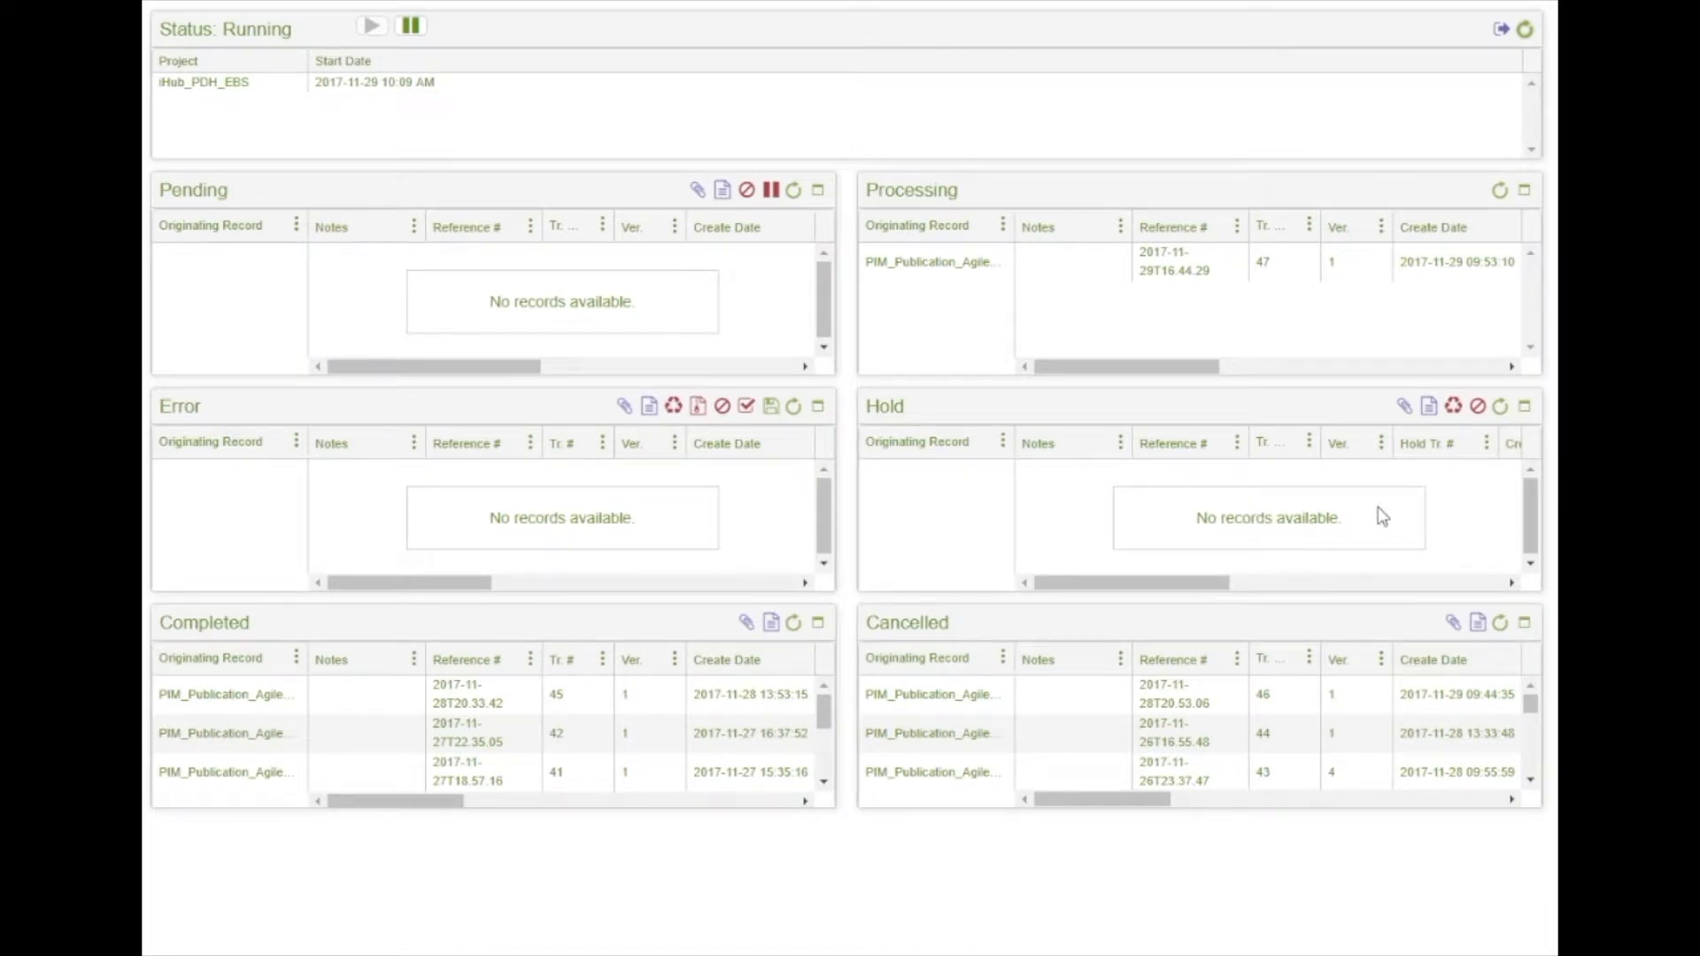
# - Refresh the project status and the Completed list, and select transaction 47 among the completed records
pyautogui.click(1529, 33)
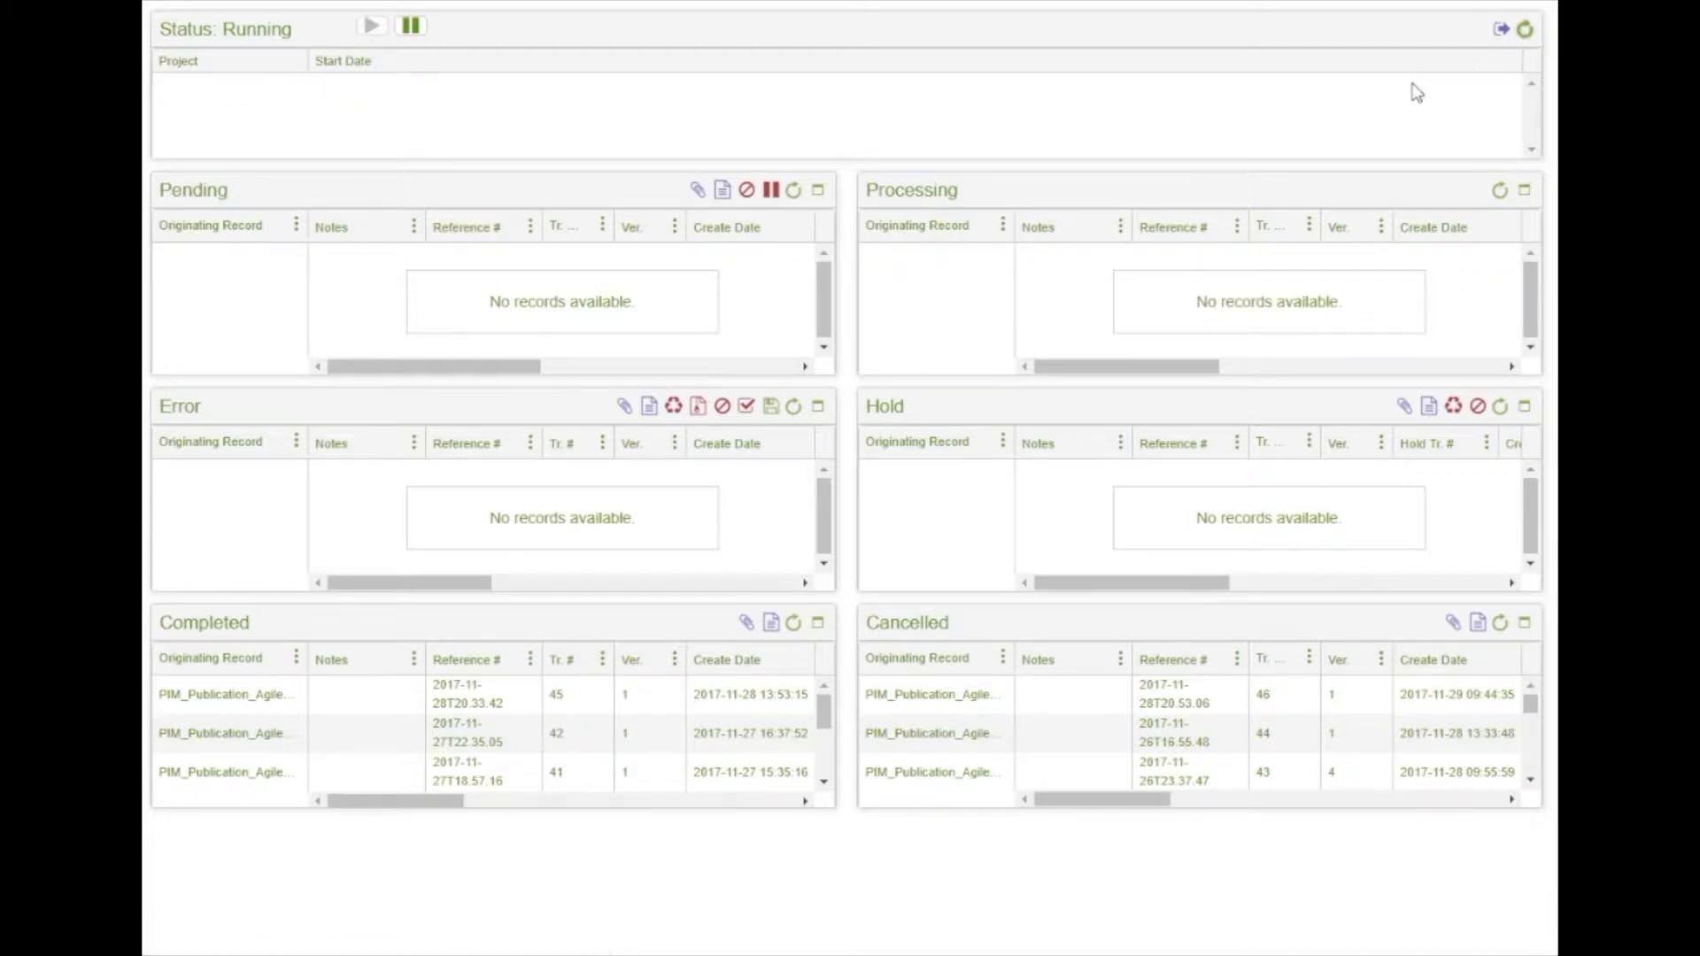
pyautogui.click(794, 623)
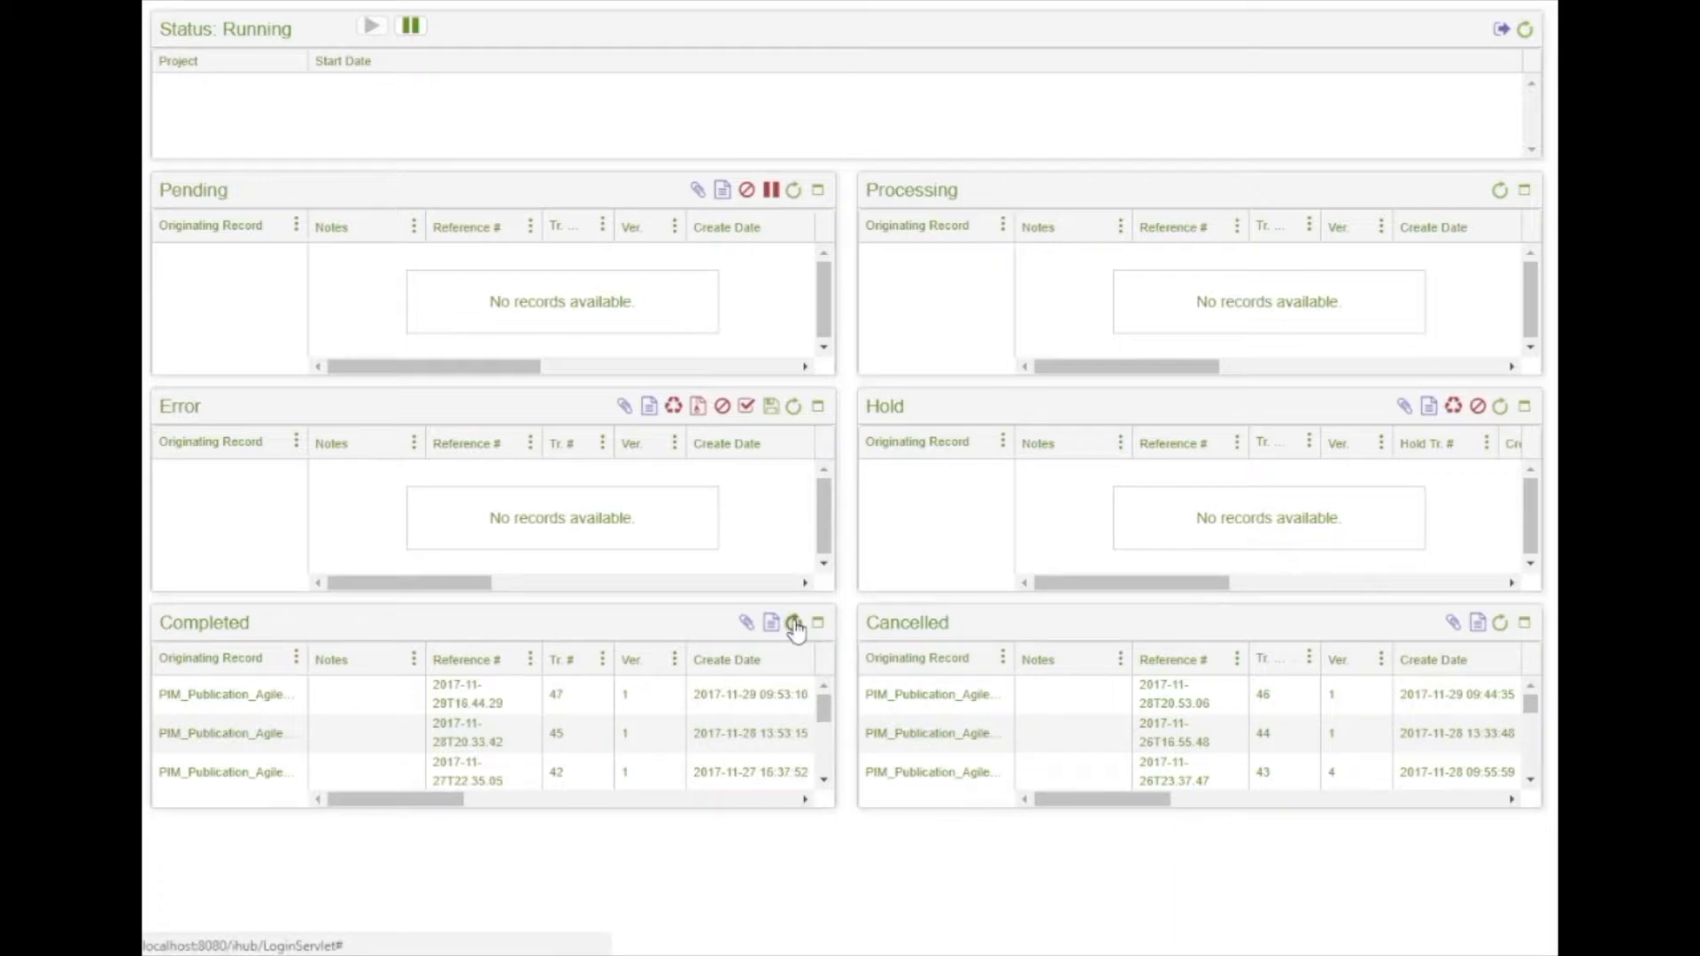
pyautogui.click(574, 695)
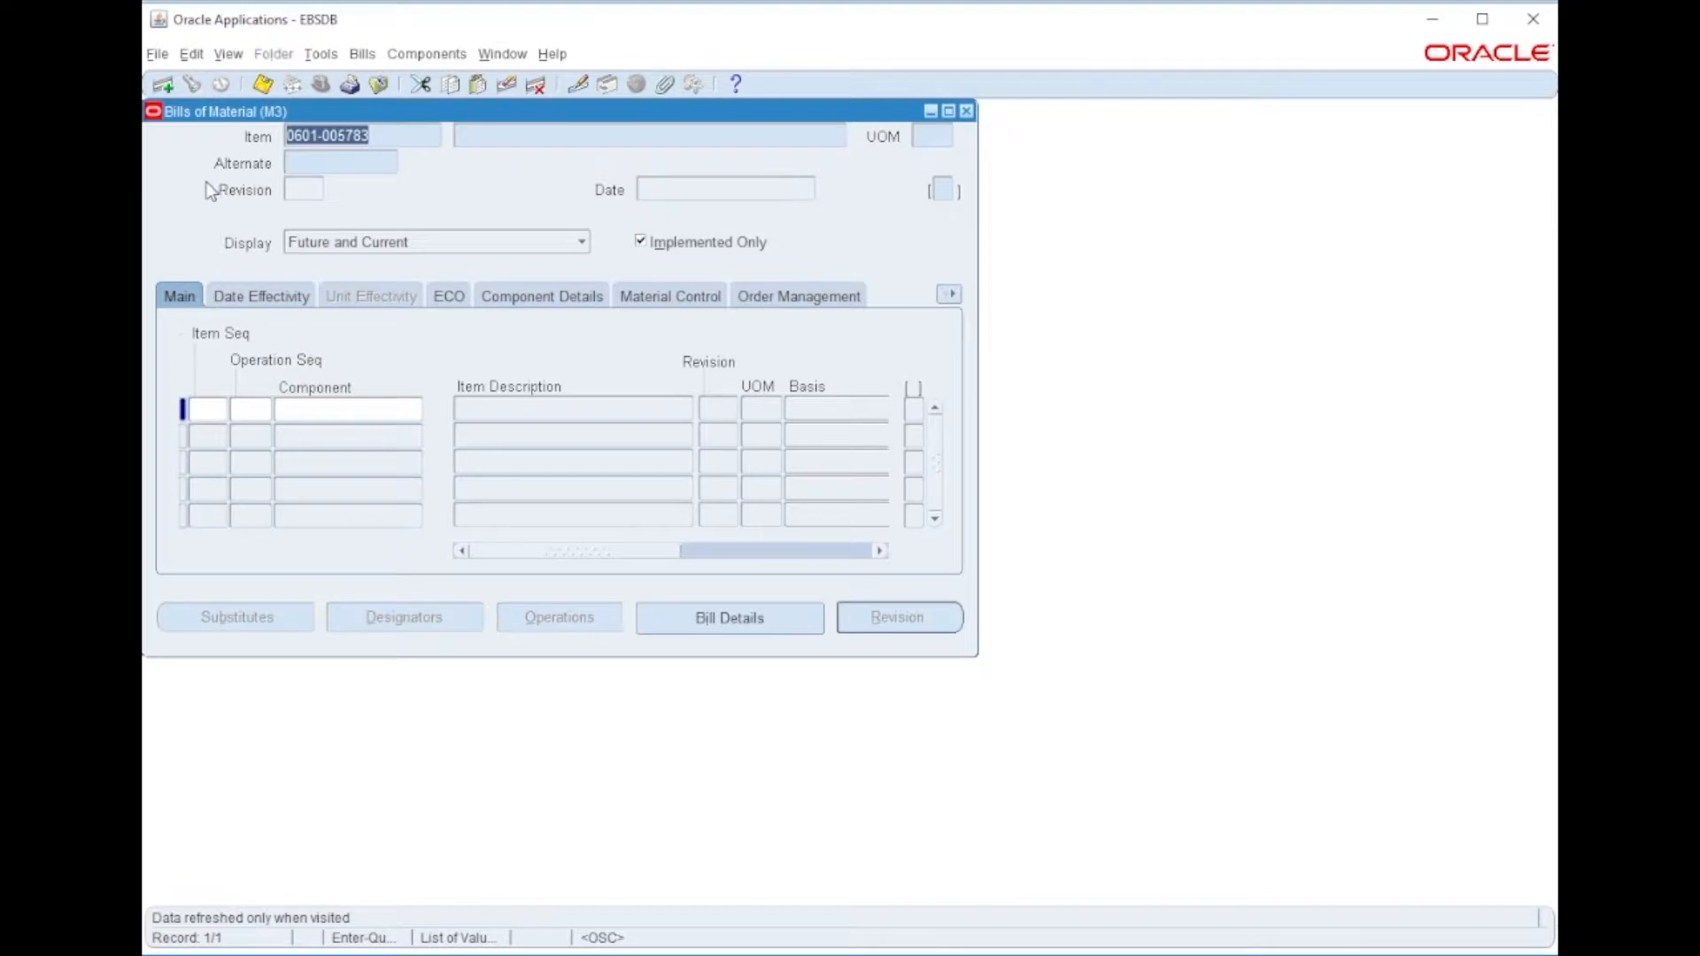
pyautogui.hotkey('ctrl', 'F11')
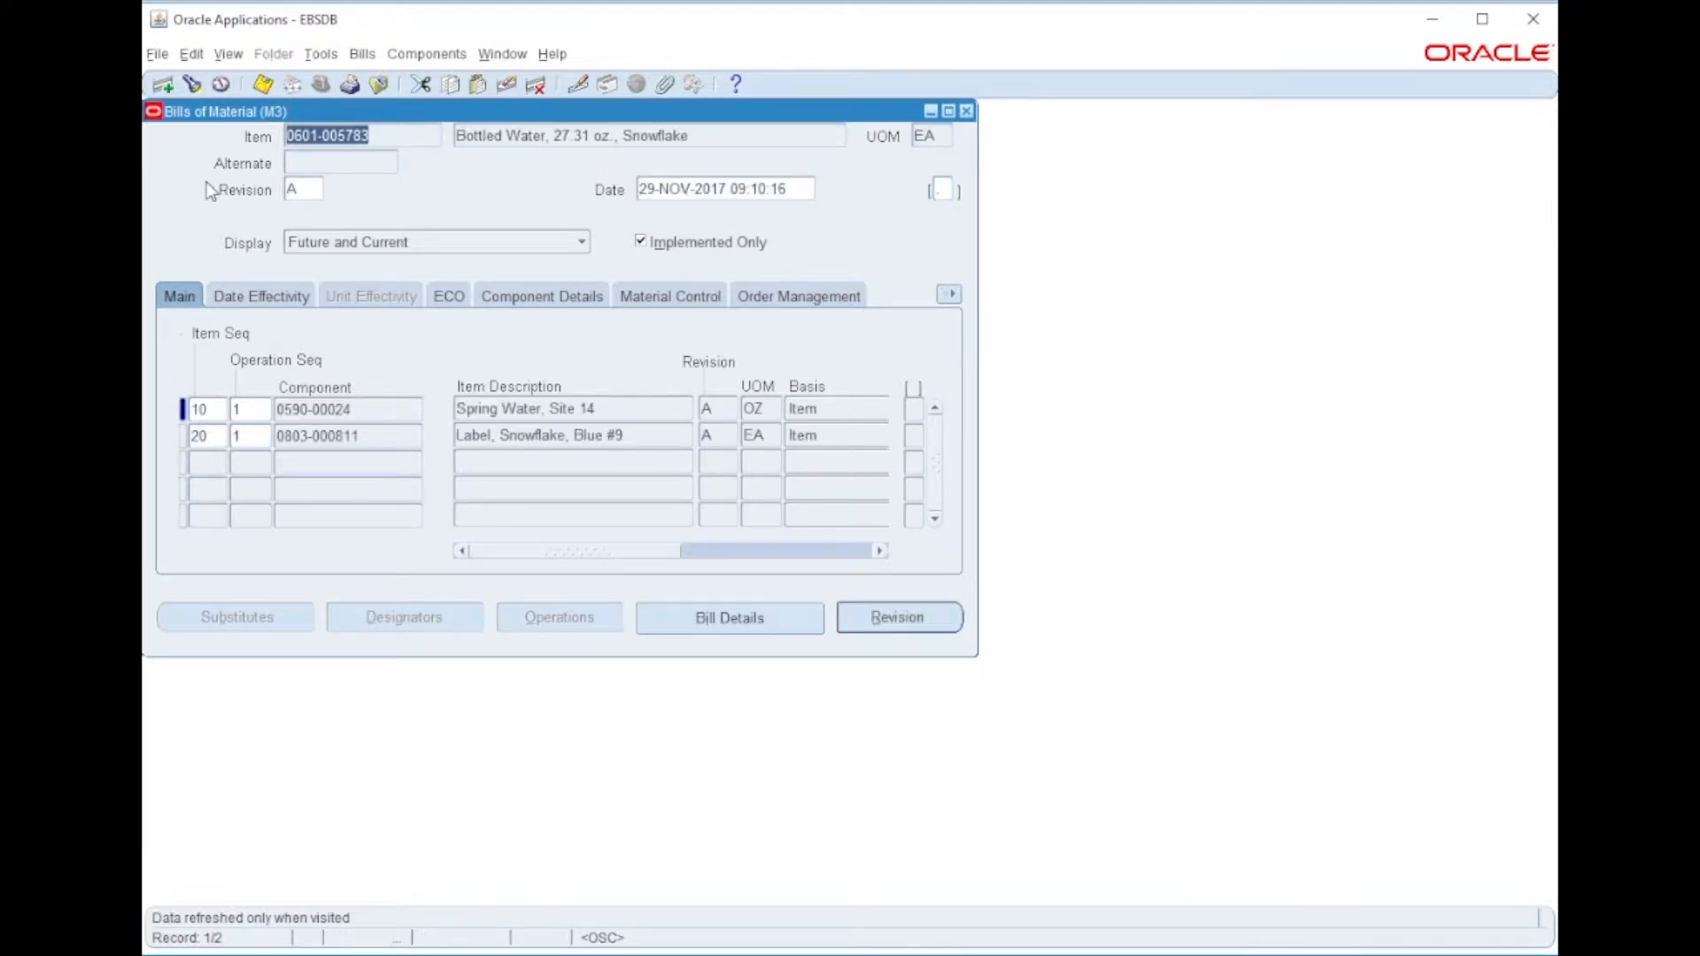
pyautogui.press('Down')
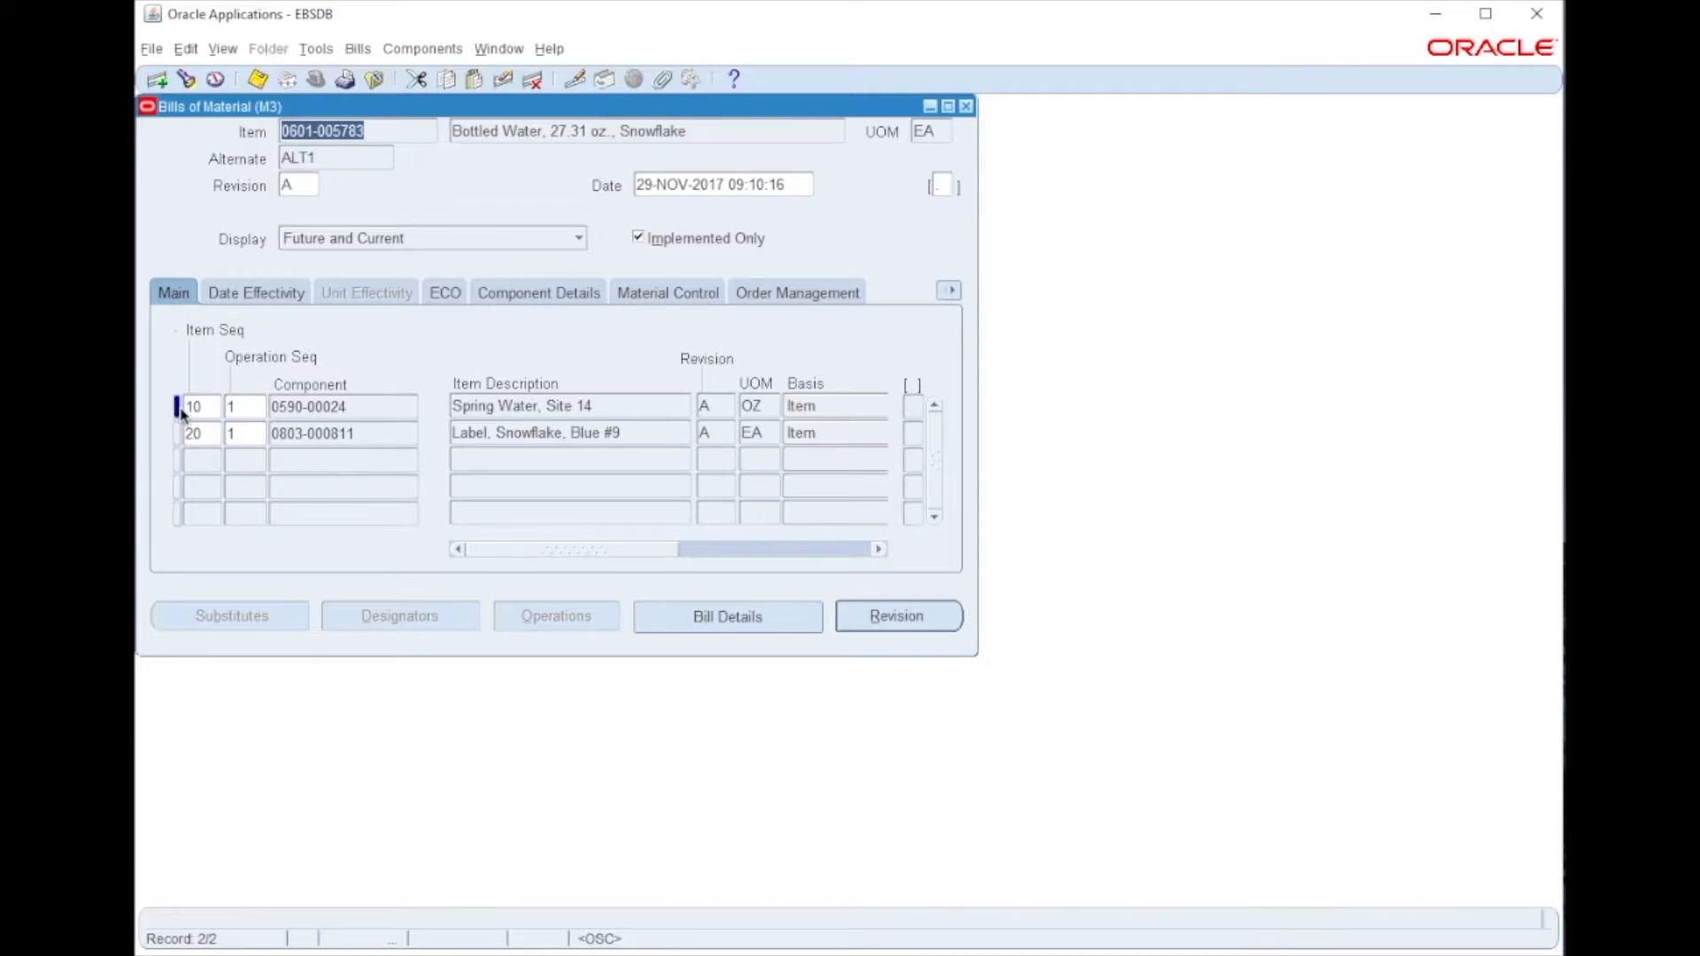
pyautogui.click(257, 291)
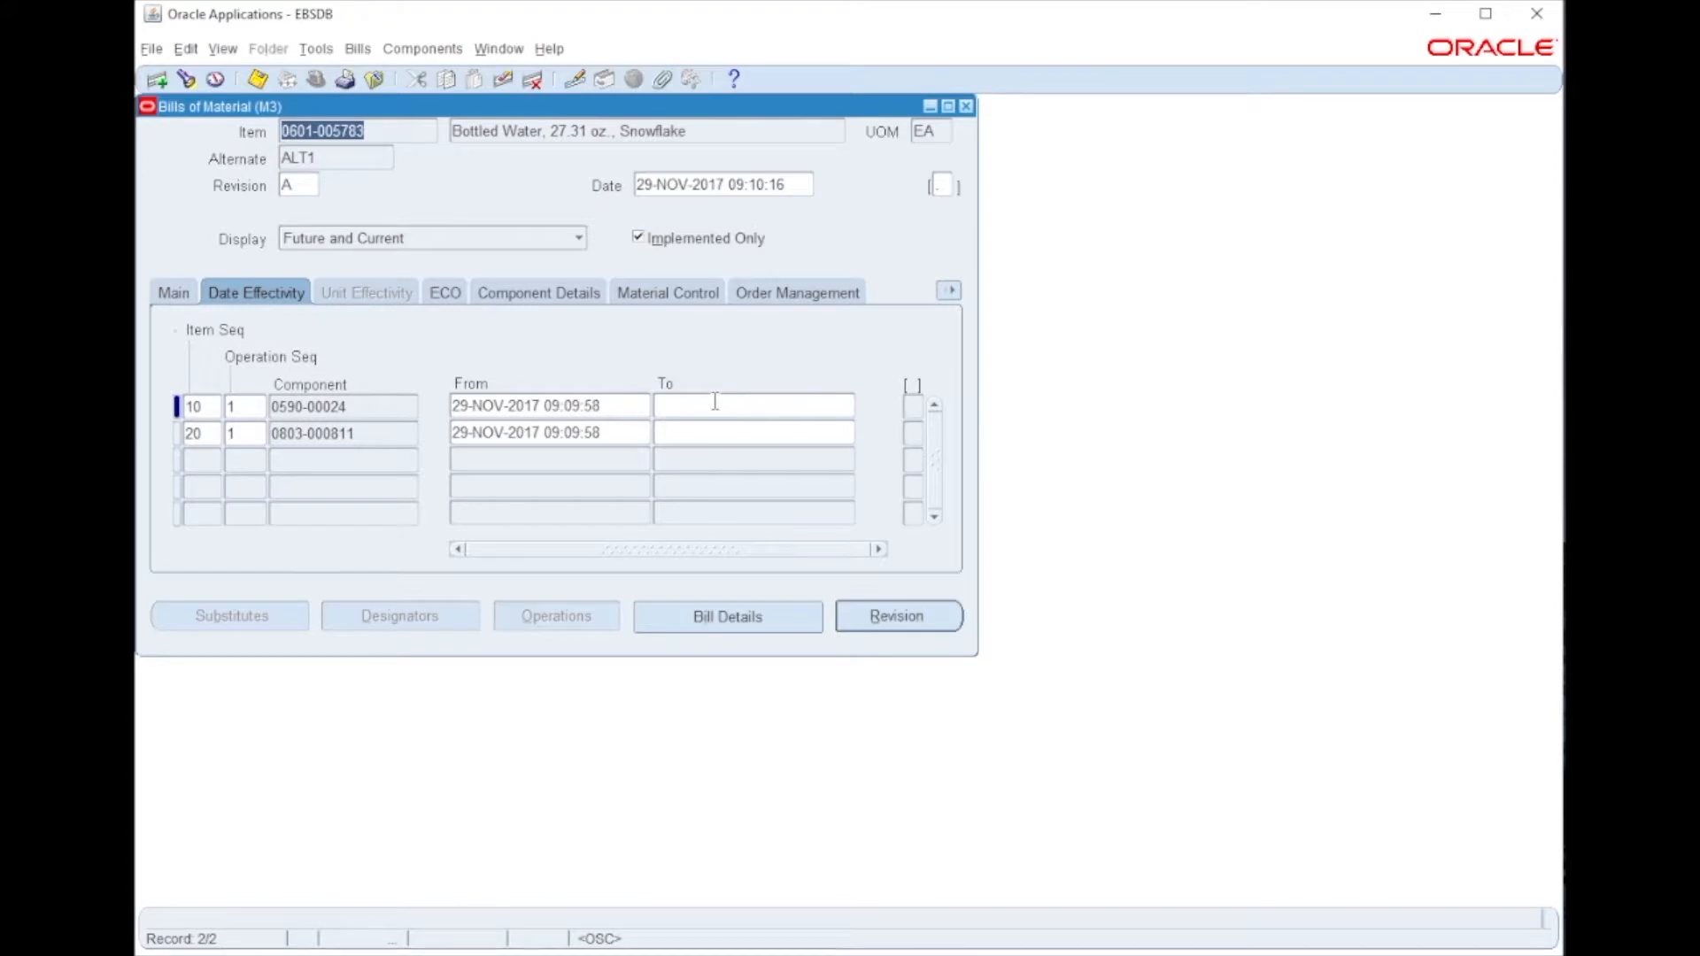
pyautogui.click(715, 402)
pyautogui.click(848, 407)
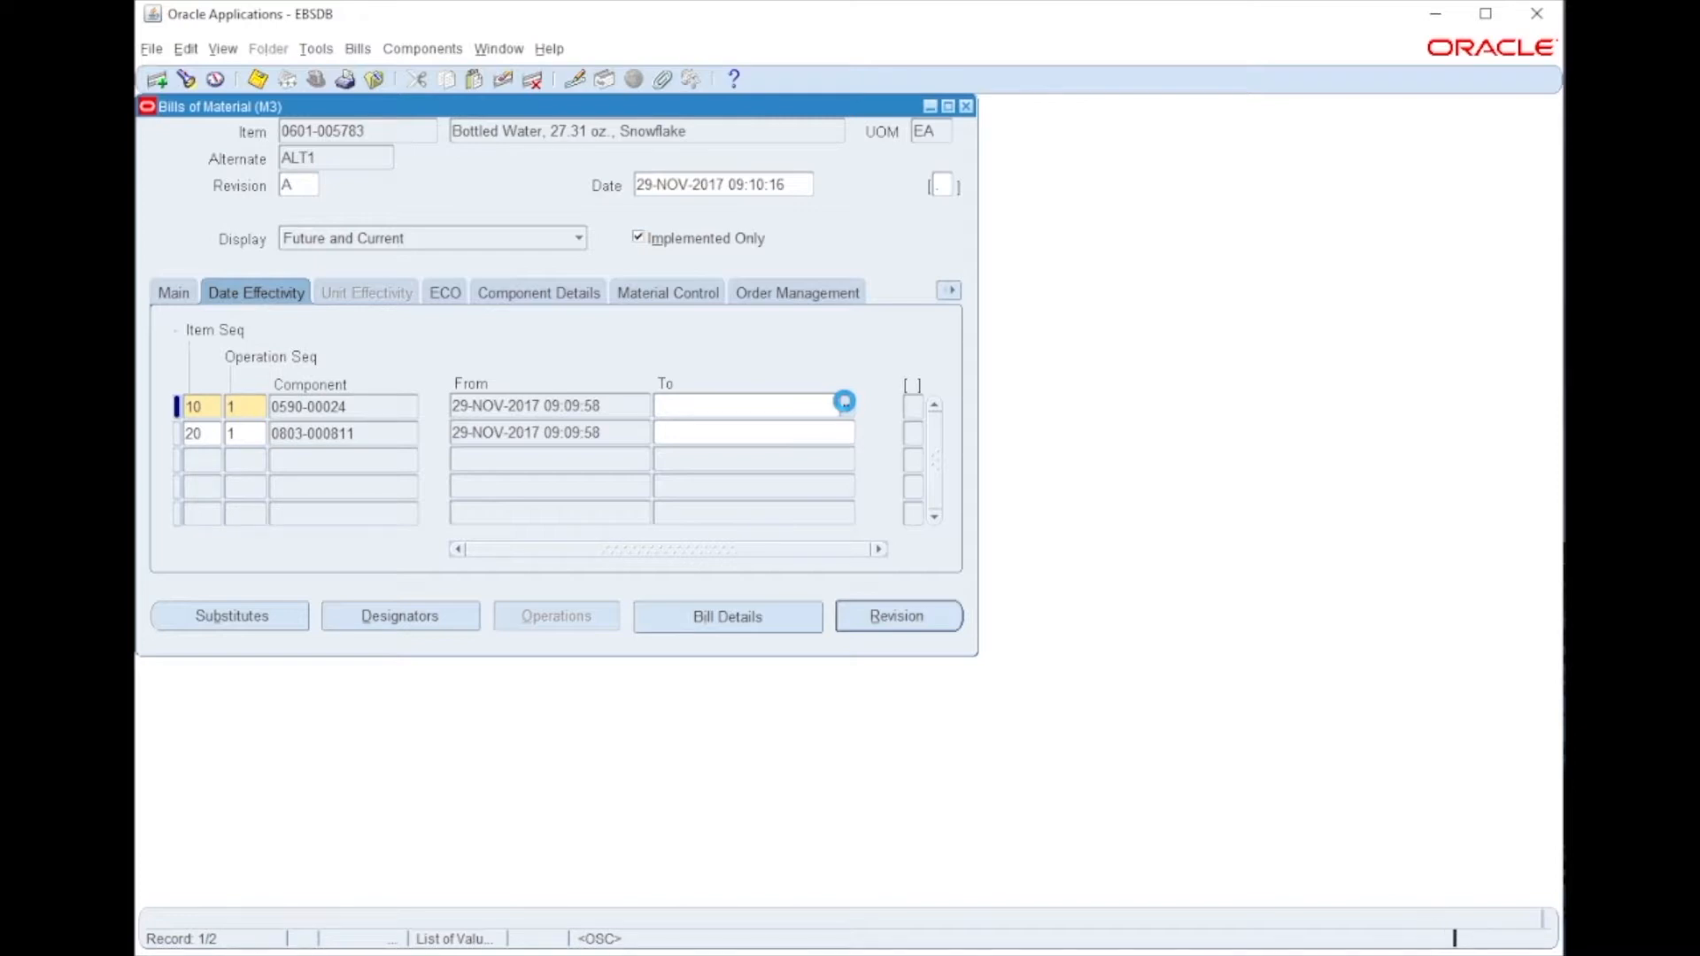
pyautogui.click(379, 403)
pyautogui.click(321, 561)
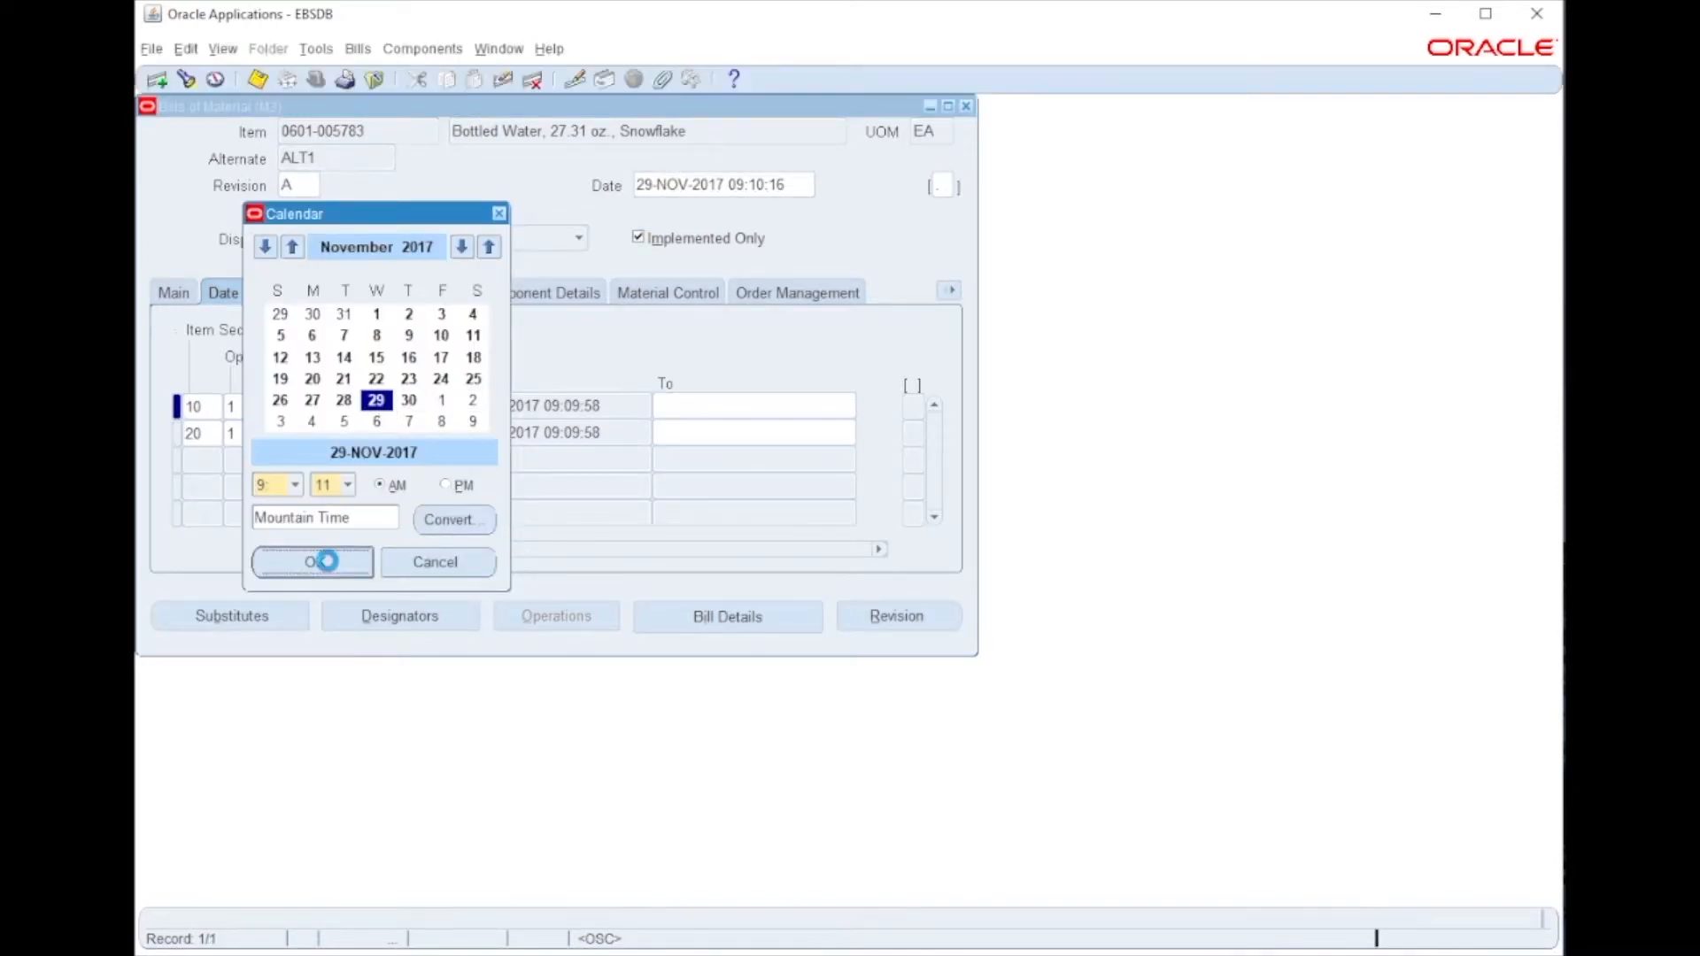
pyautogui.click(257, 81)
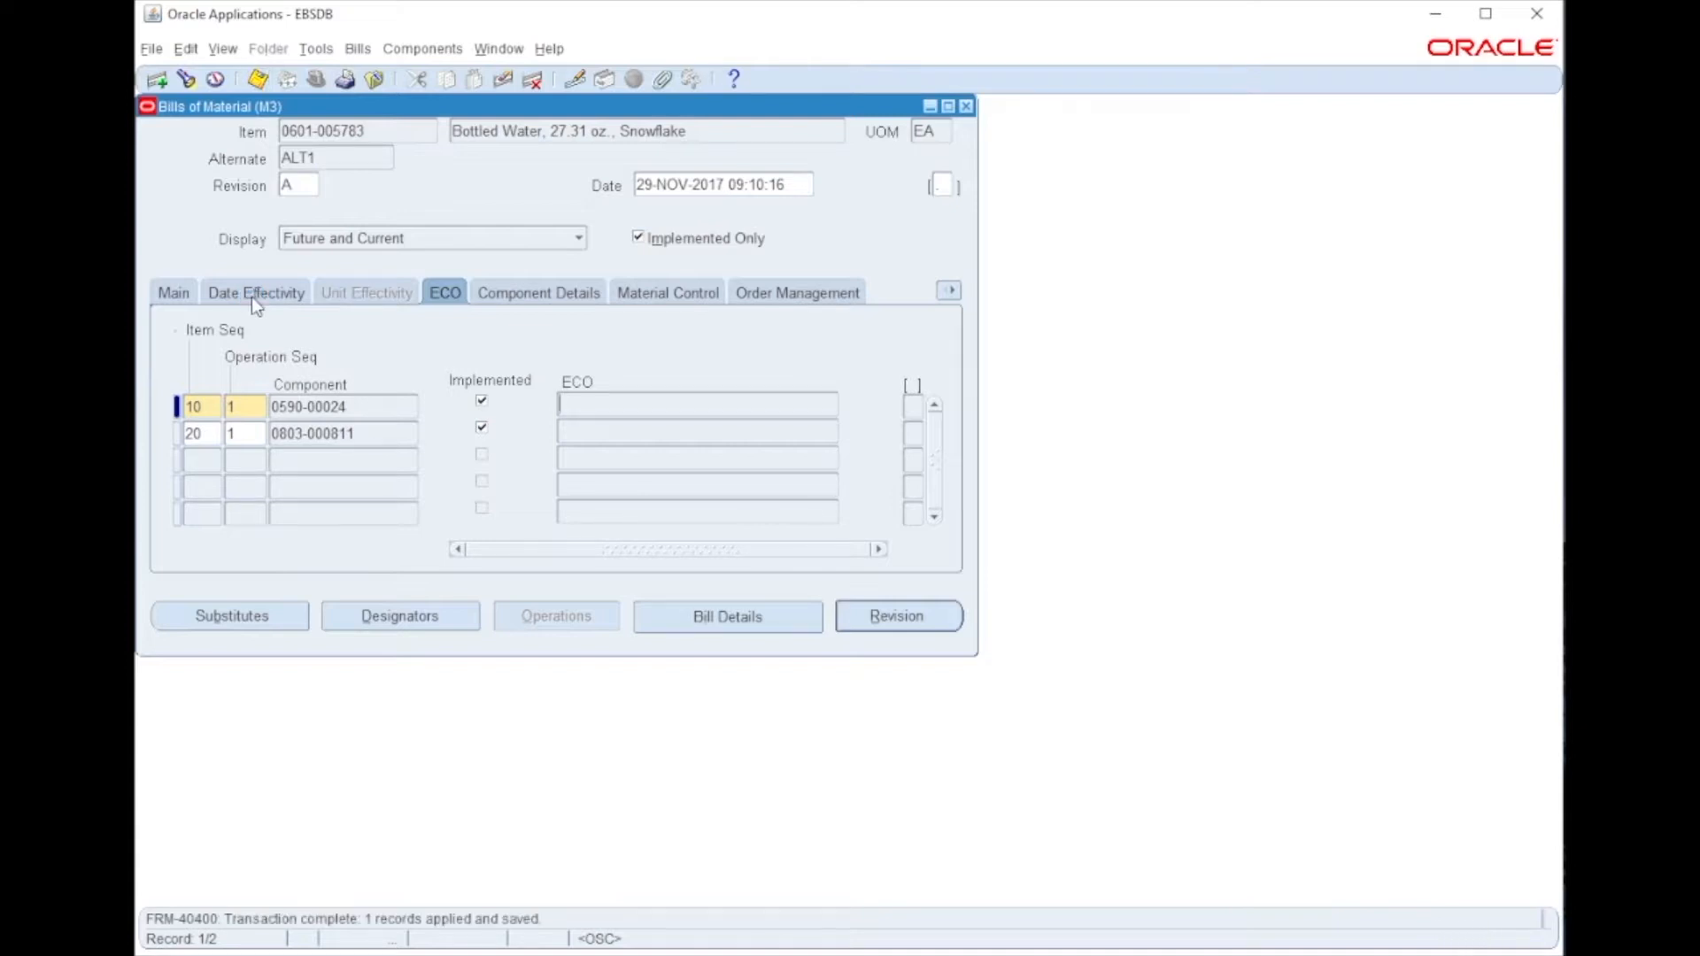
# - Show the components' date effectivity, set the minutes of the bill's date to 12, and close the item revisions window
pyautogui.click(251, 296)
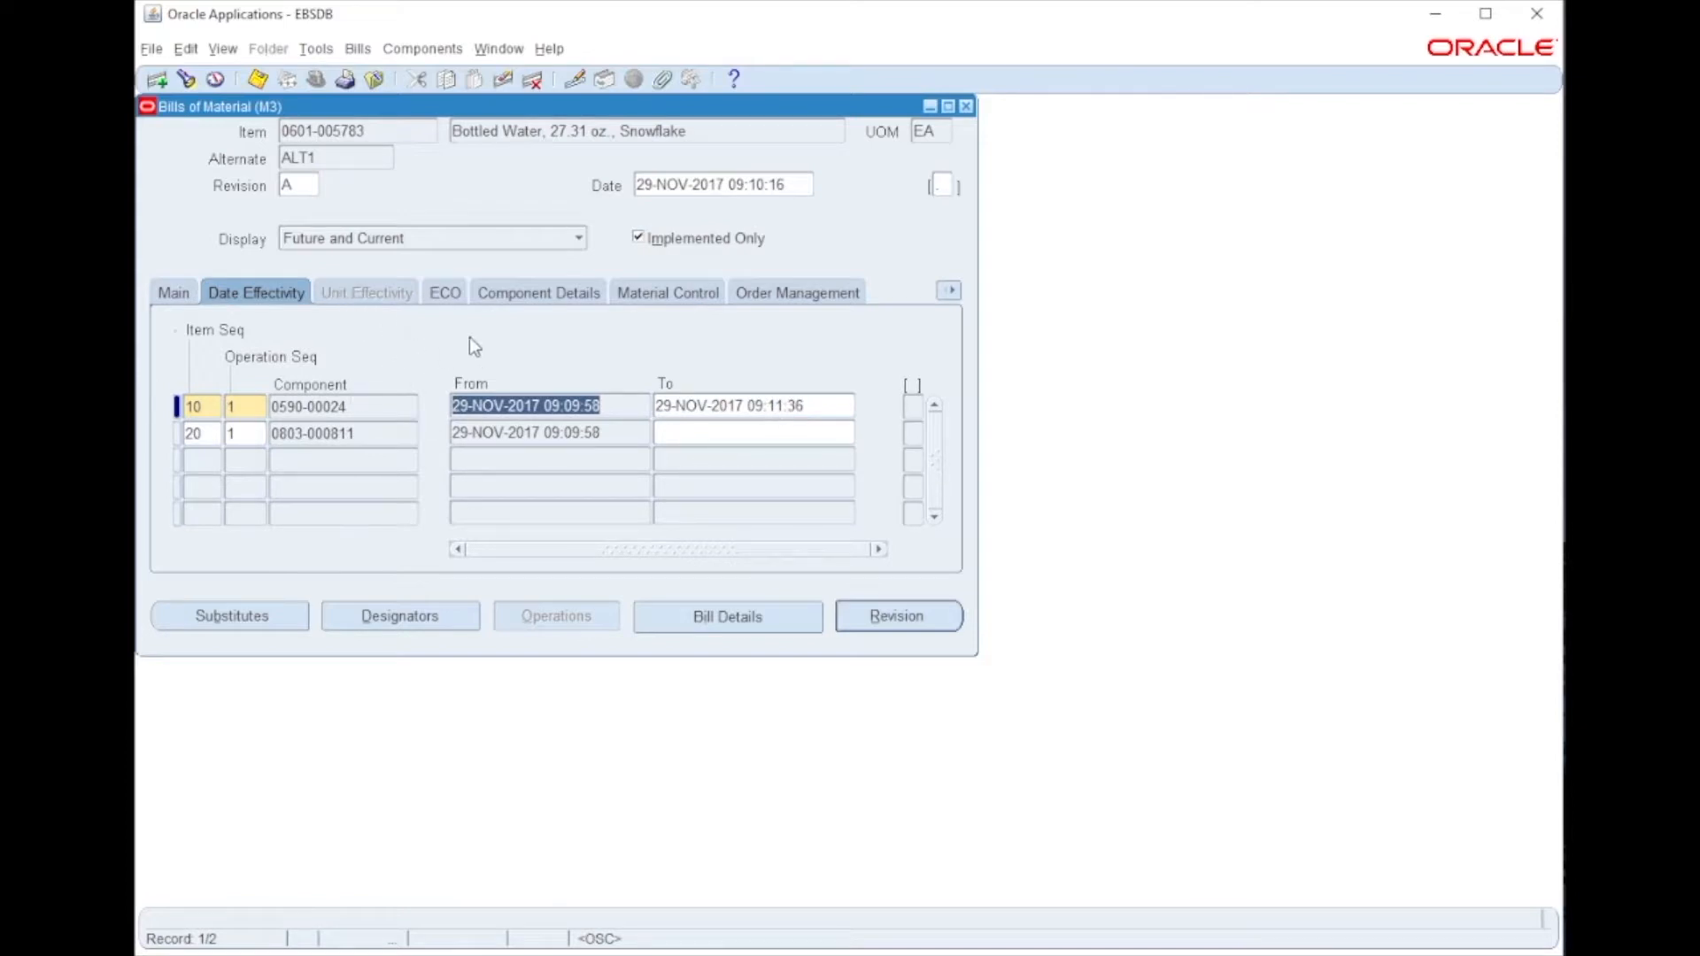
pyautogui.click(762, 186)
pyautogui.click(767, 184)
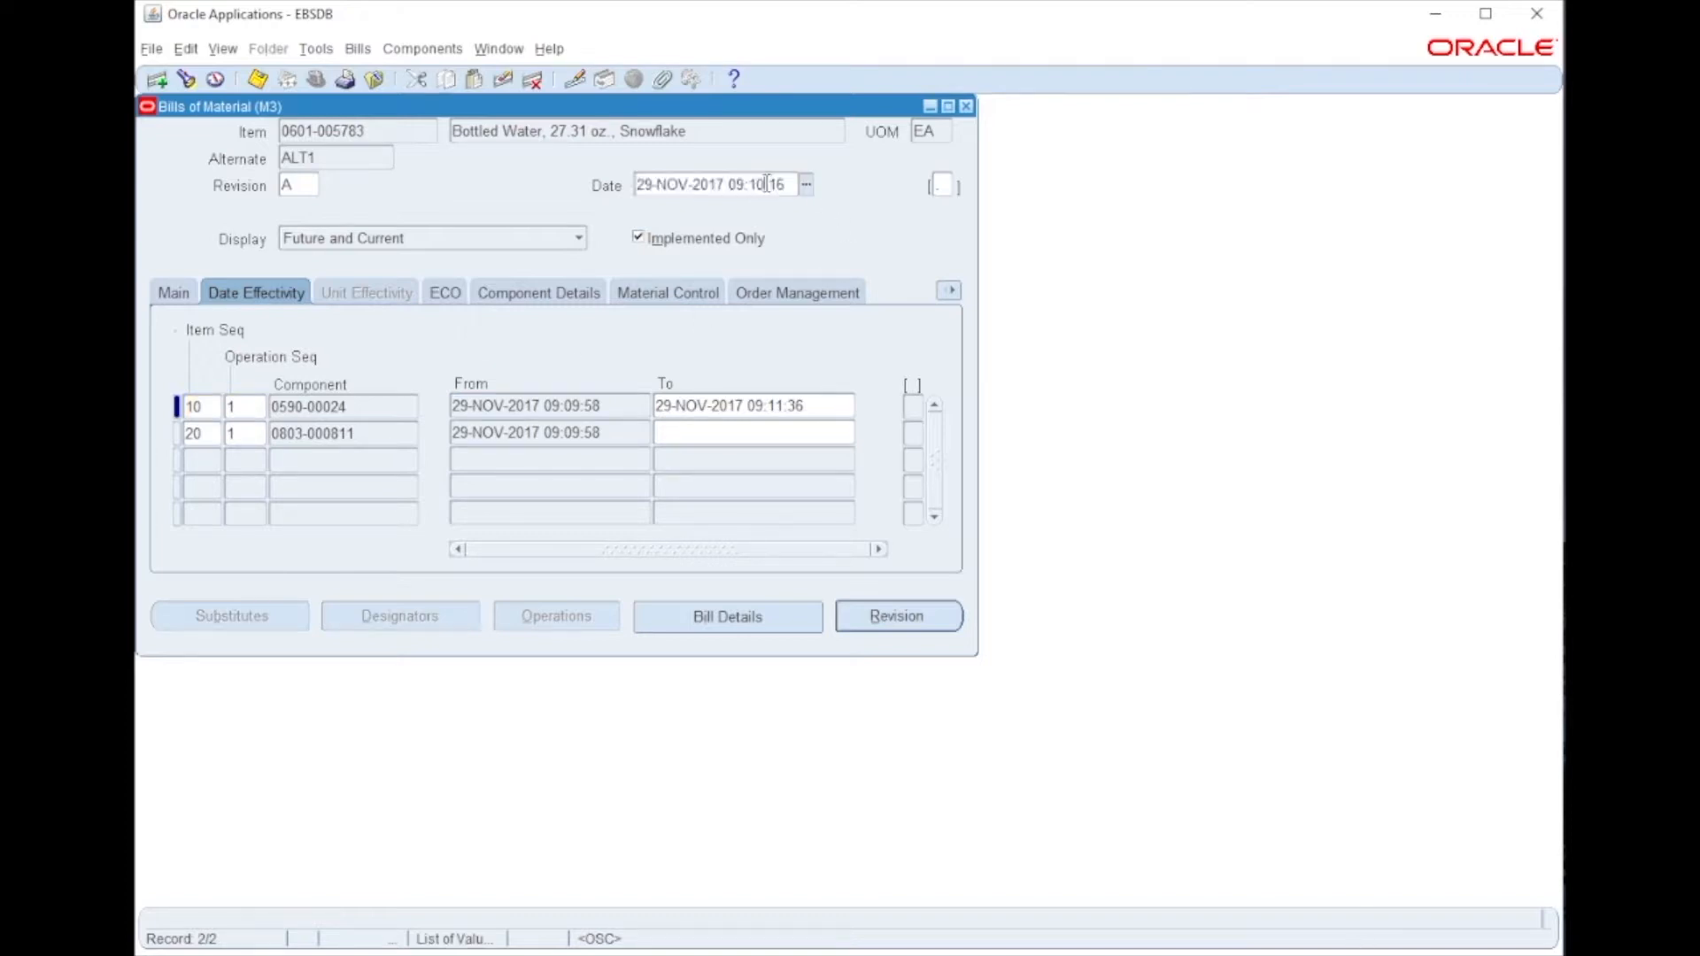
pyautogui.press('BackSpace')
pyautogui.write('2')
pyautogui.press('Tab')
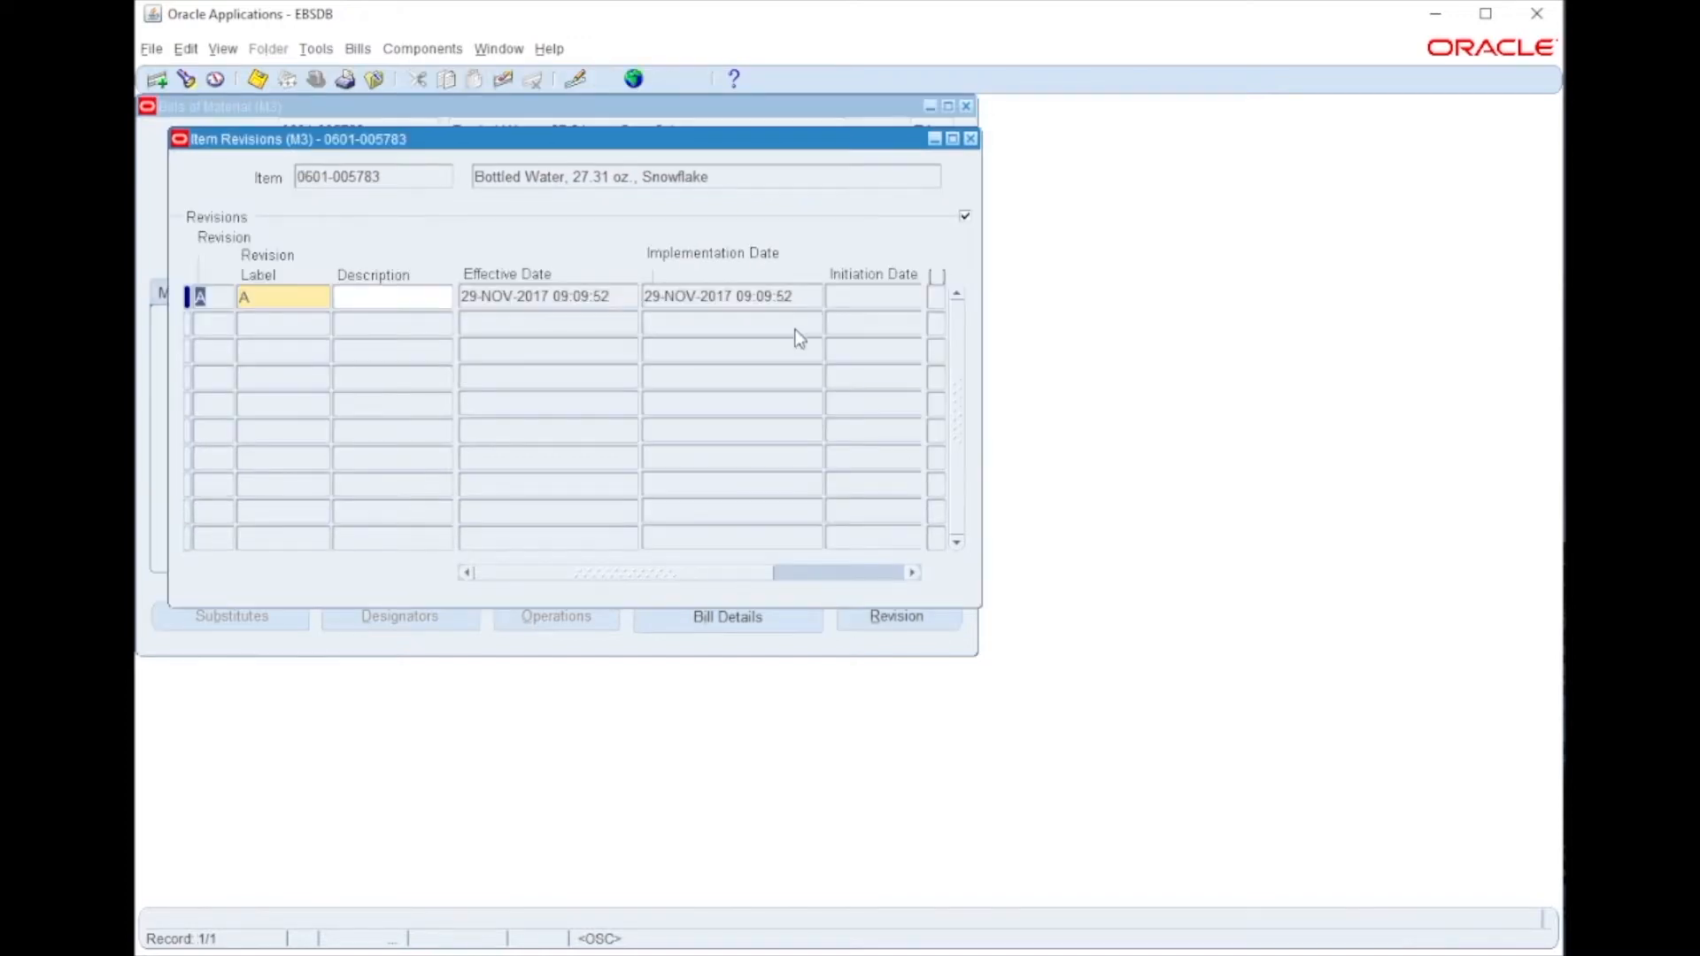
pyautogui.click(971, 139)
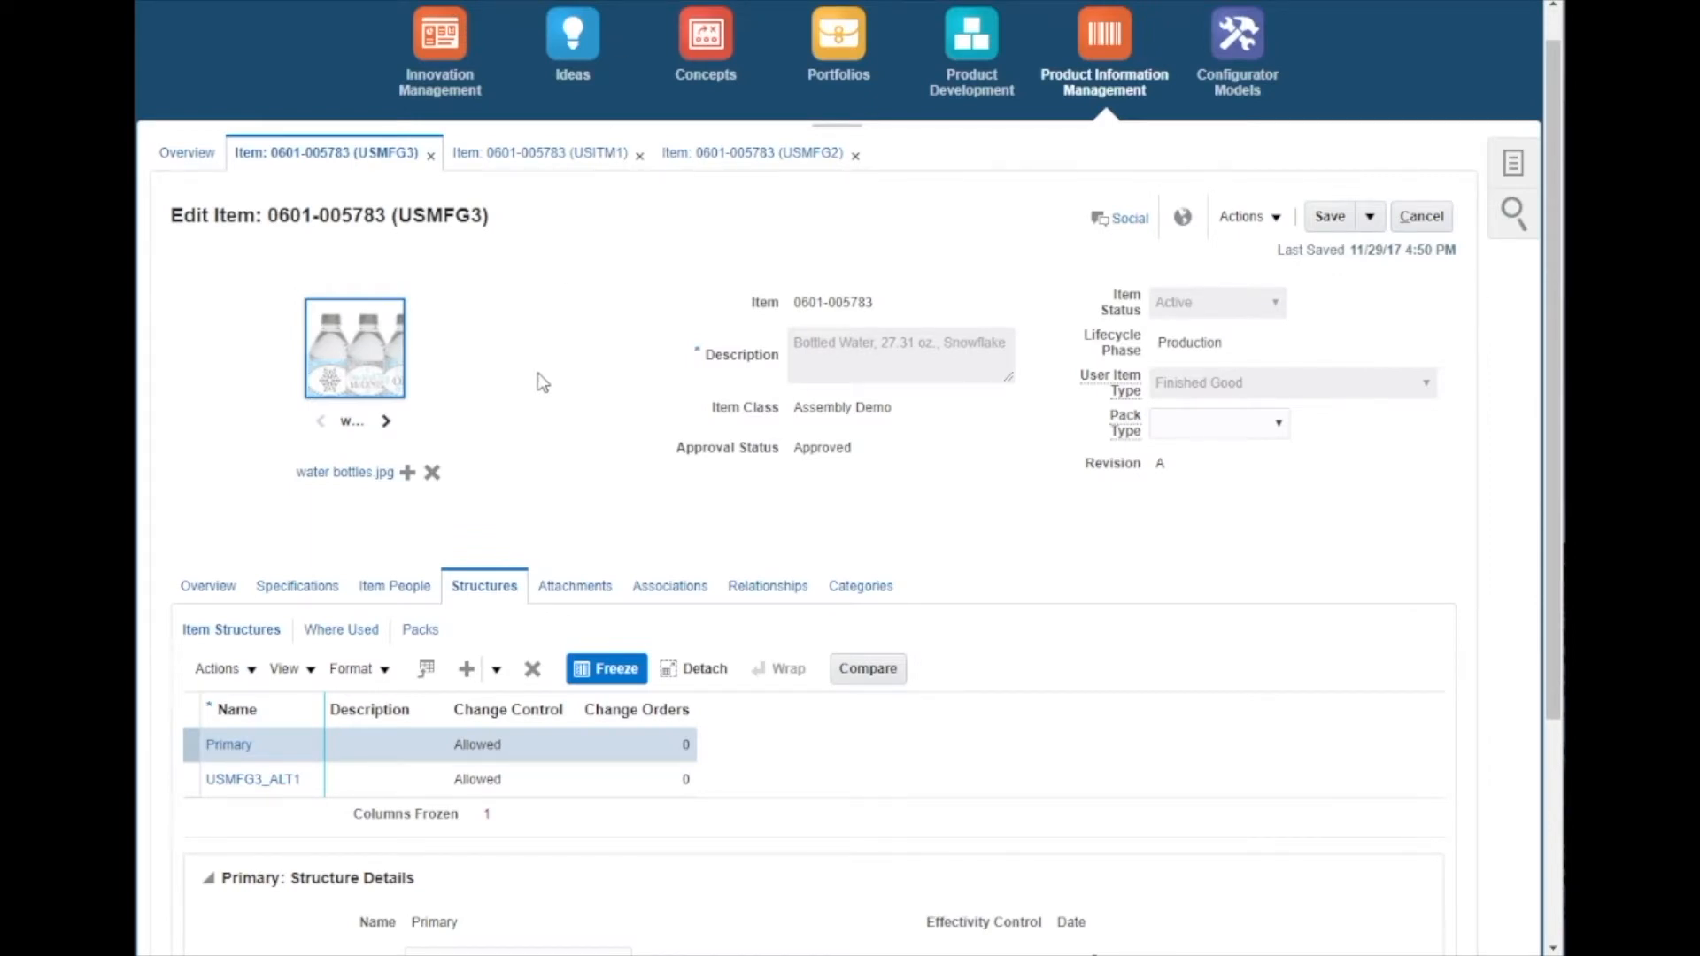
pyautogui.click(225, 748)
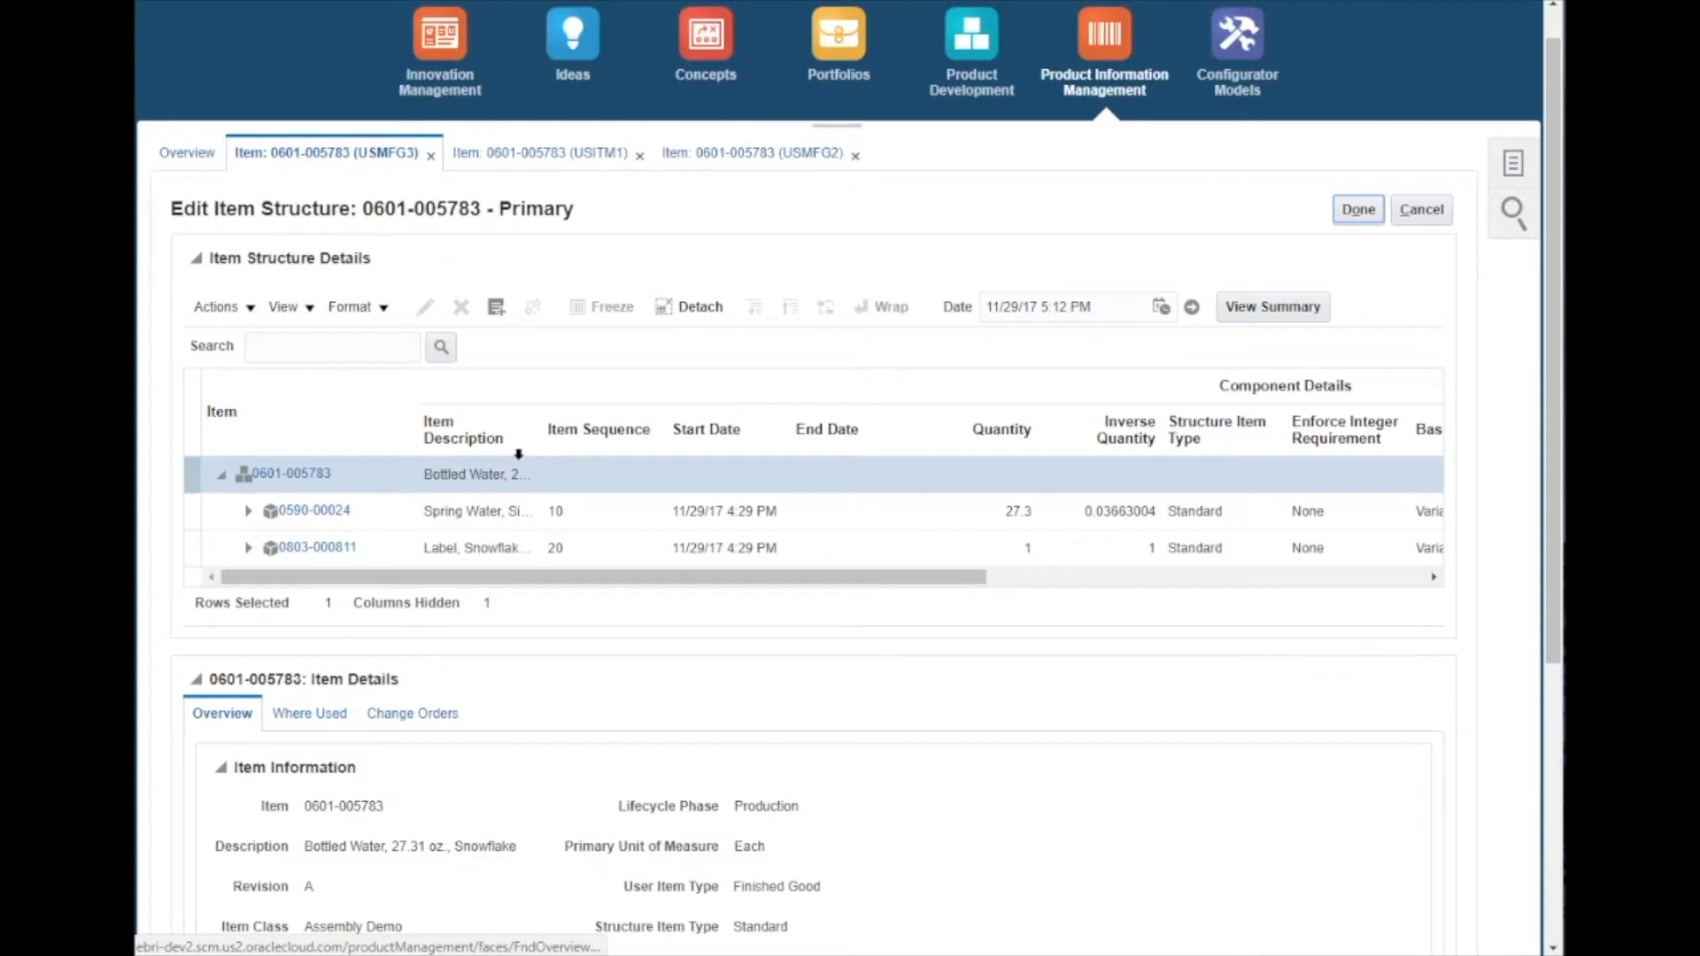
pyautogui.click(1018, 516)
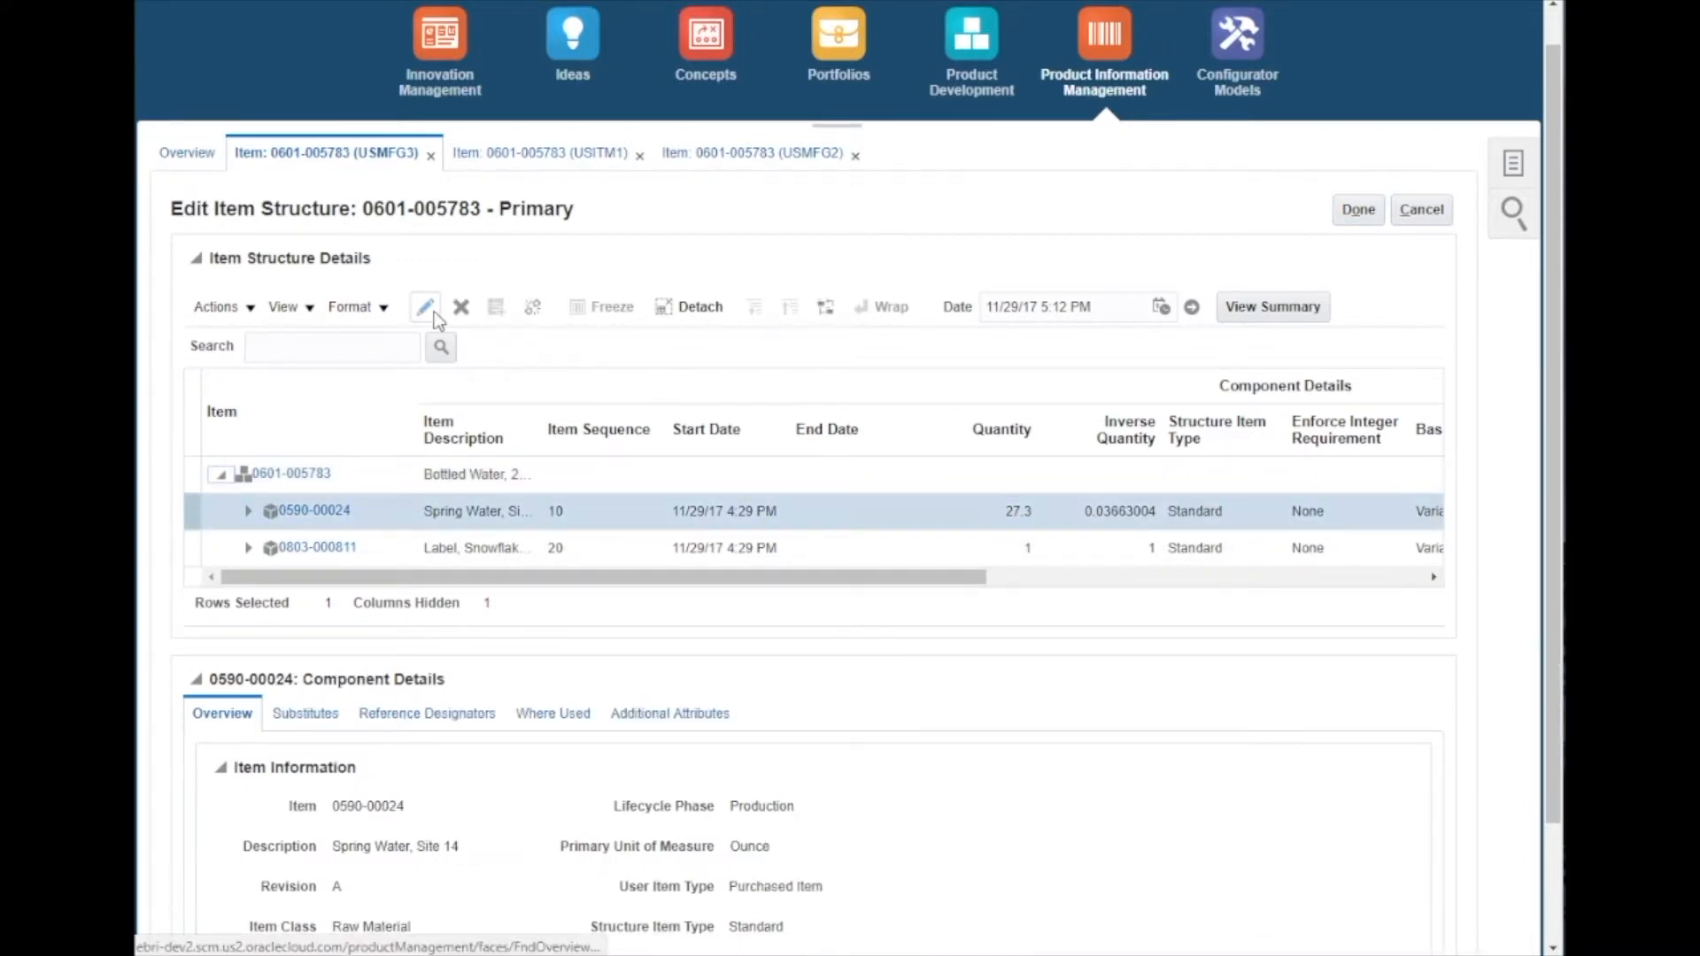
pyautogui.click(426, 308)
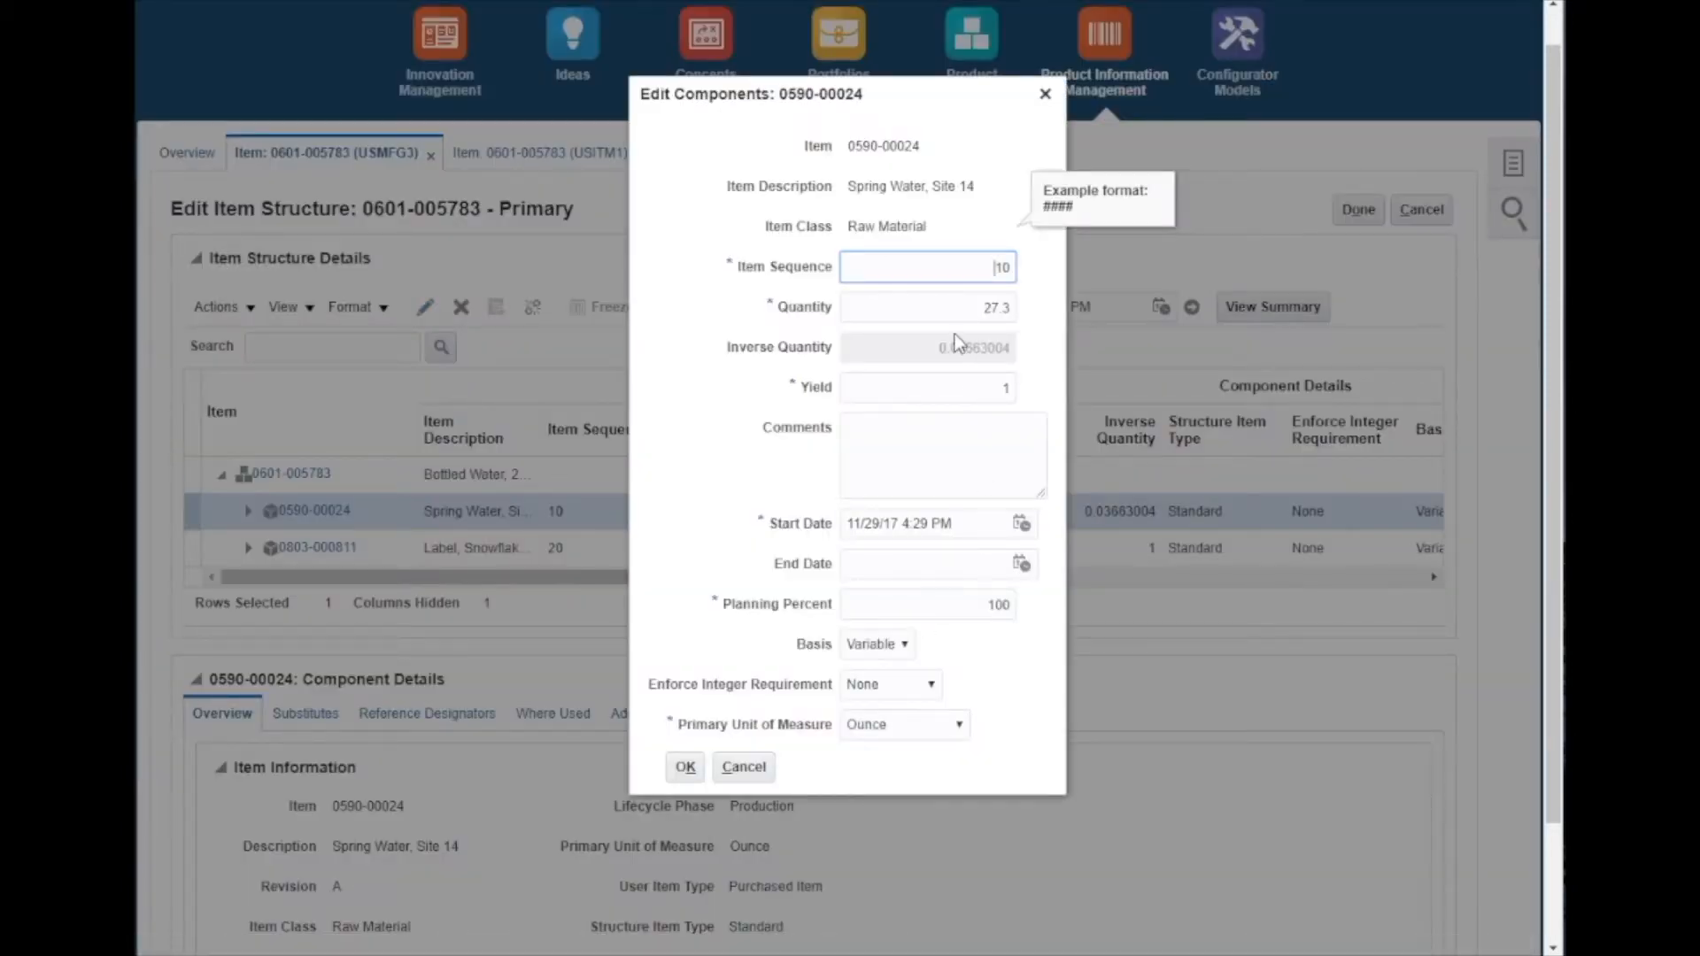
pyautogui.click(1011, 309)
pyautogui.write('1')
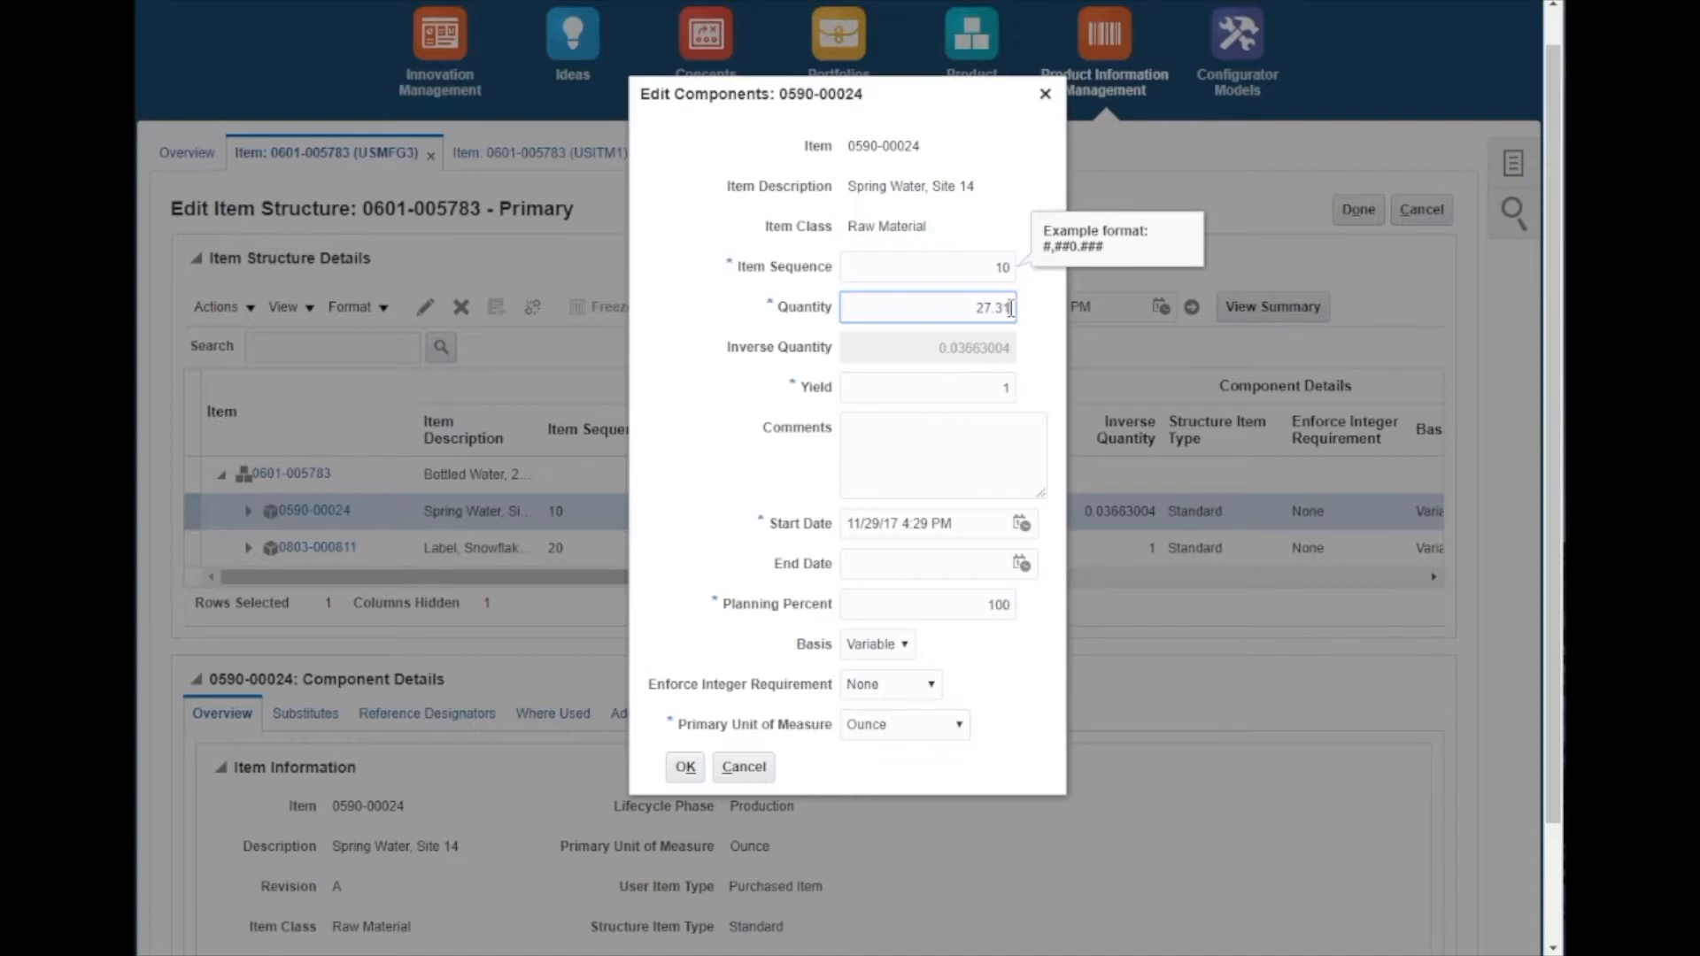
pyautogui.click(687, 778)
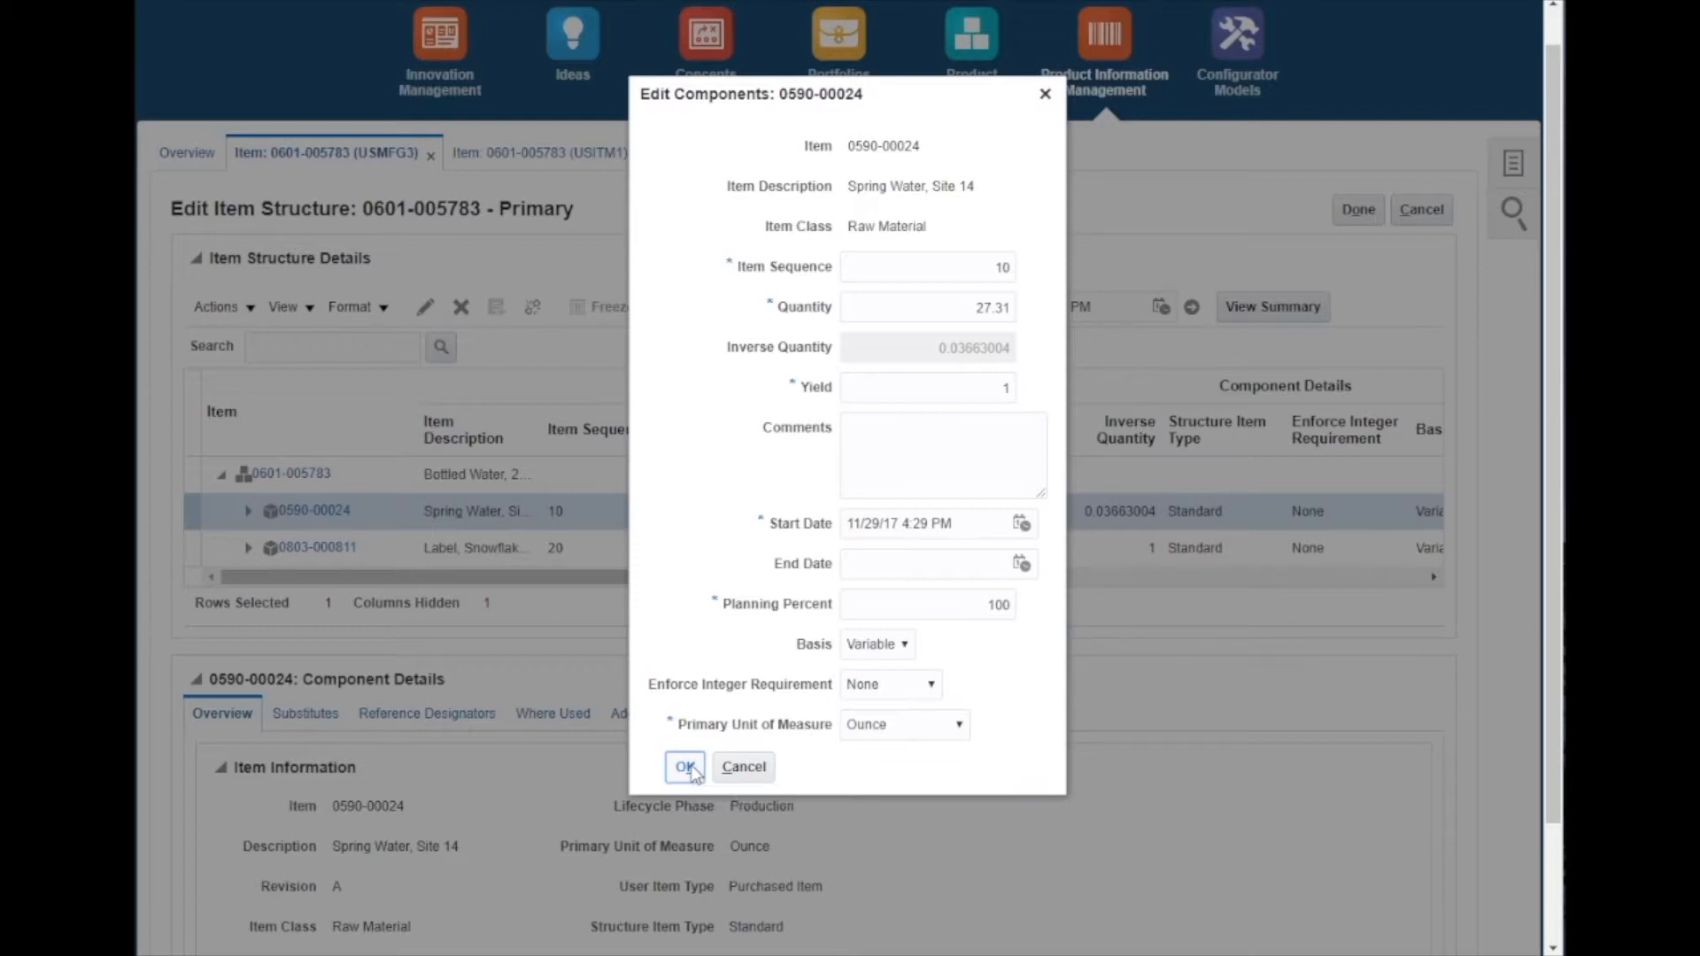
pyautogui.click(687, 769)
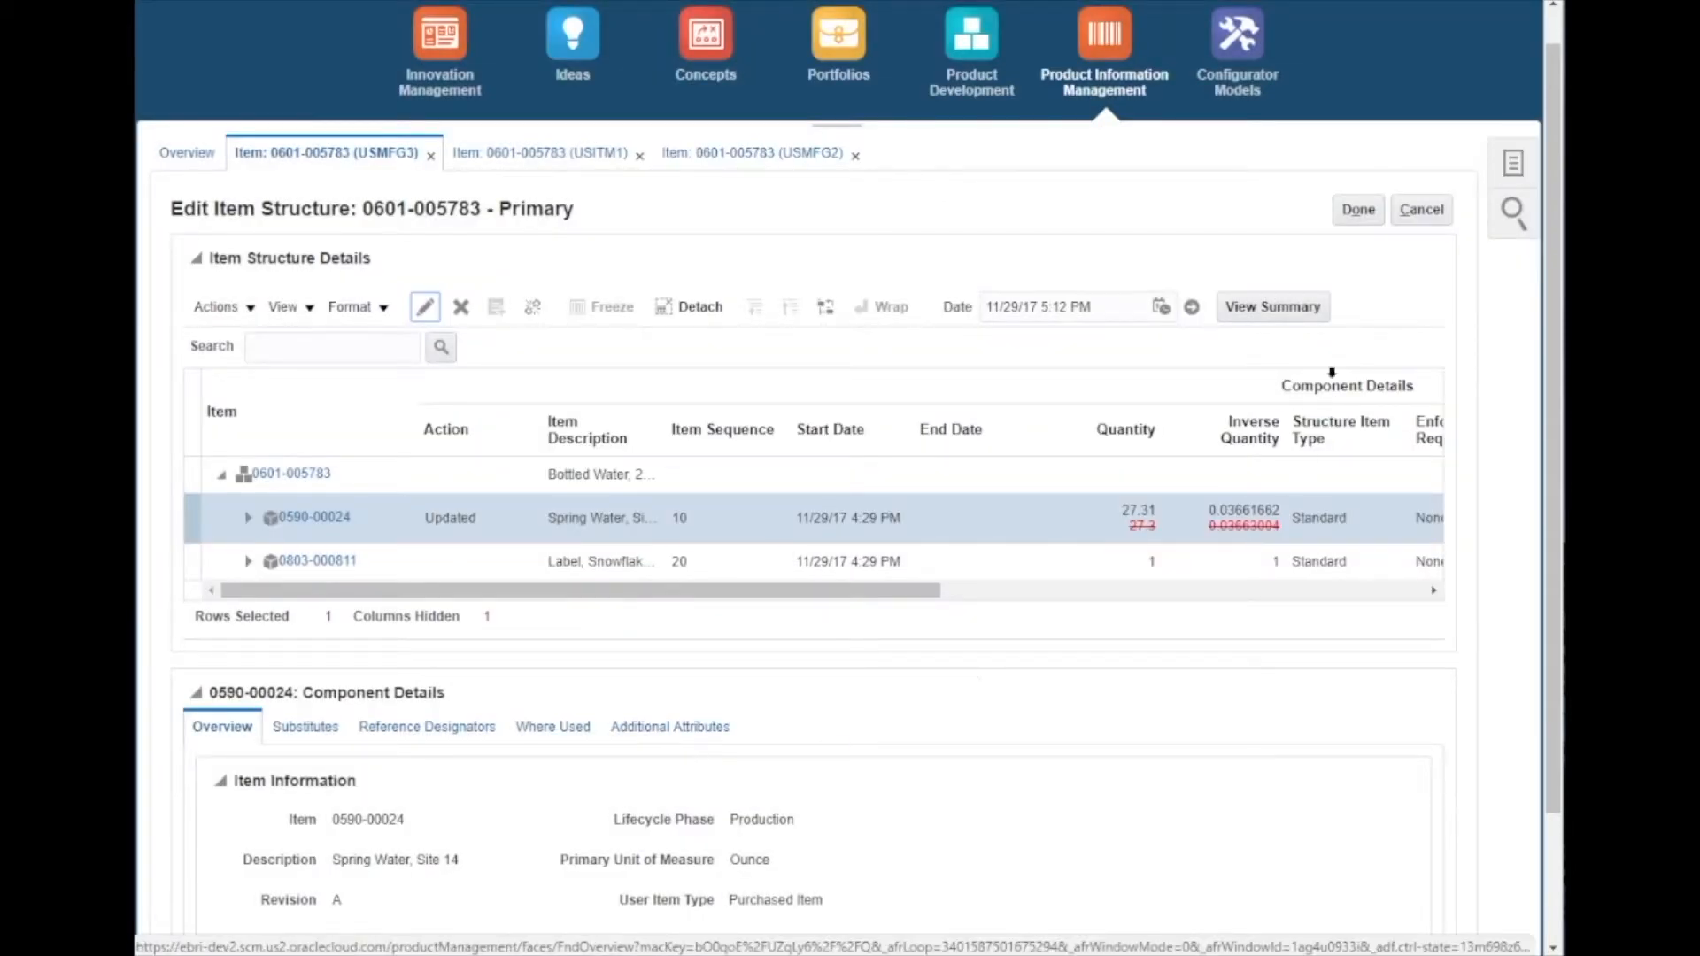
pyautogui.click(1354, 211)
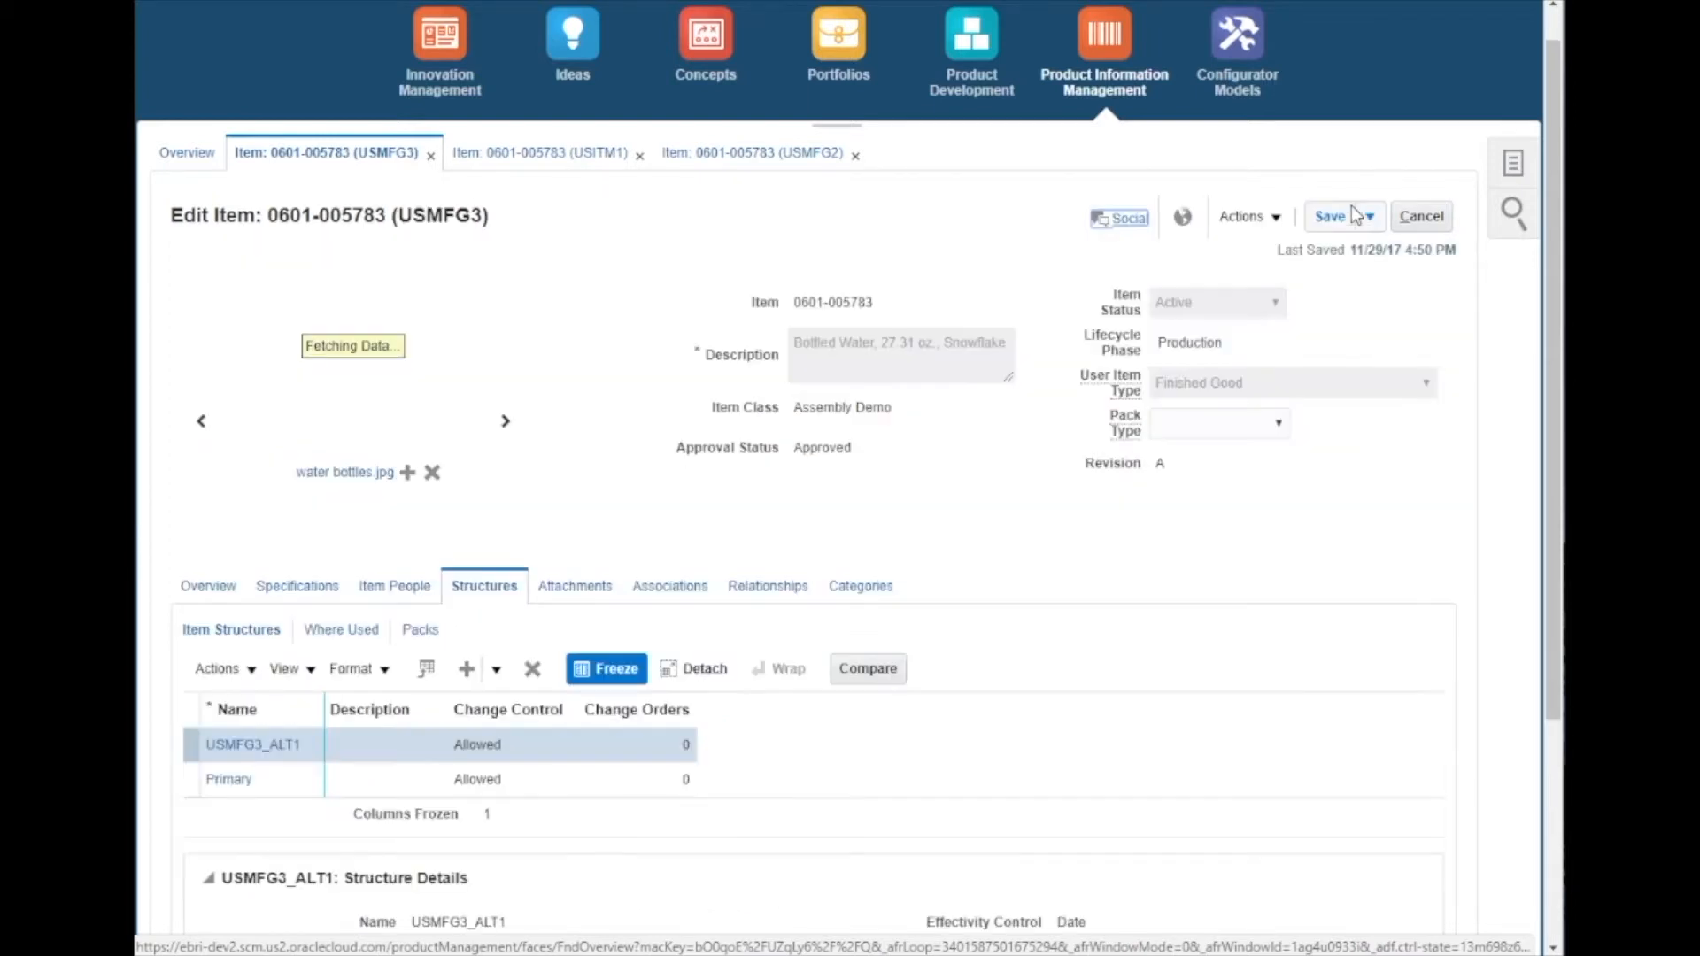
pyautogui.click(1333, 217)
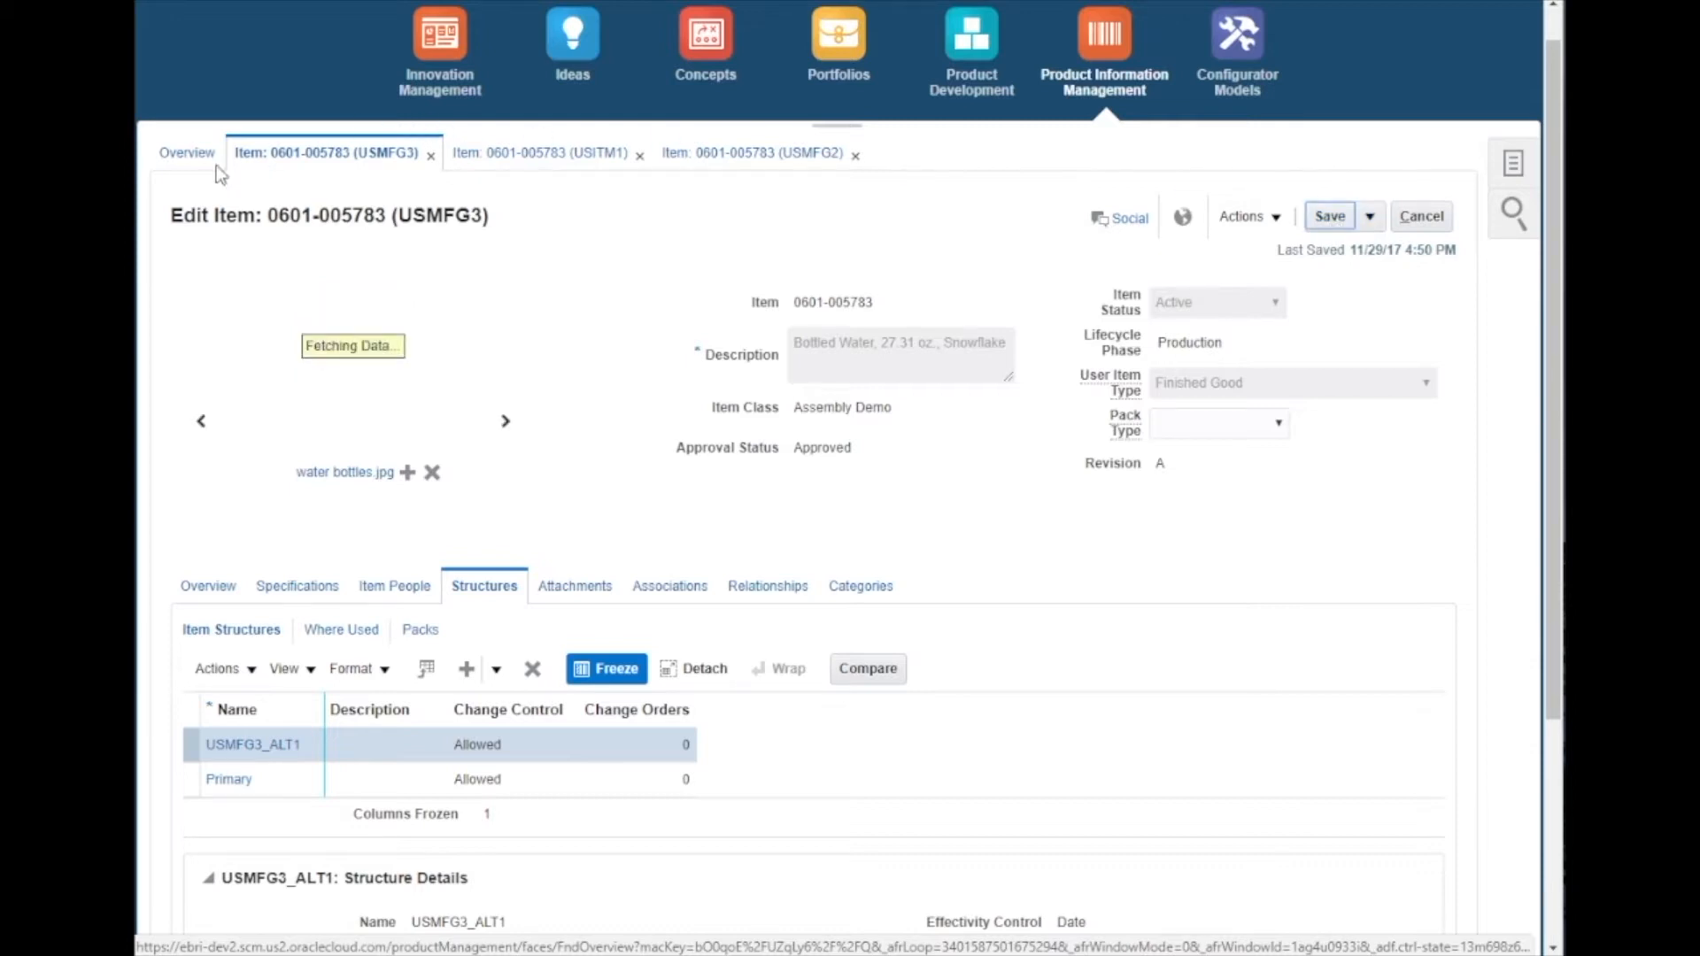
# - Resubmit the Product Hub Publication Job with process ID 440829 from the overview's scheduled processes and refresh the process list
pyautogui.click(187, 153)
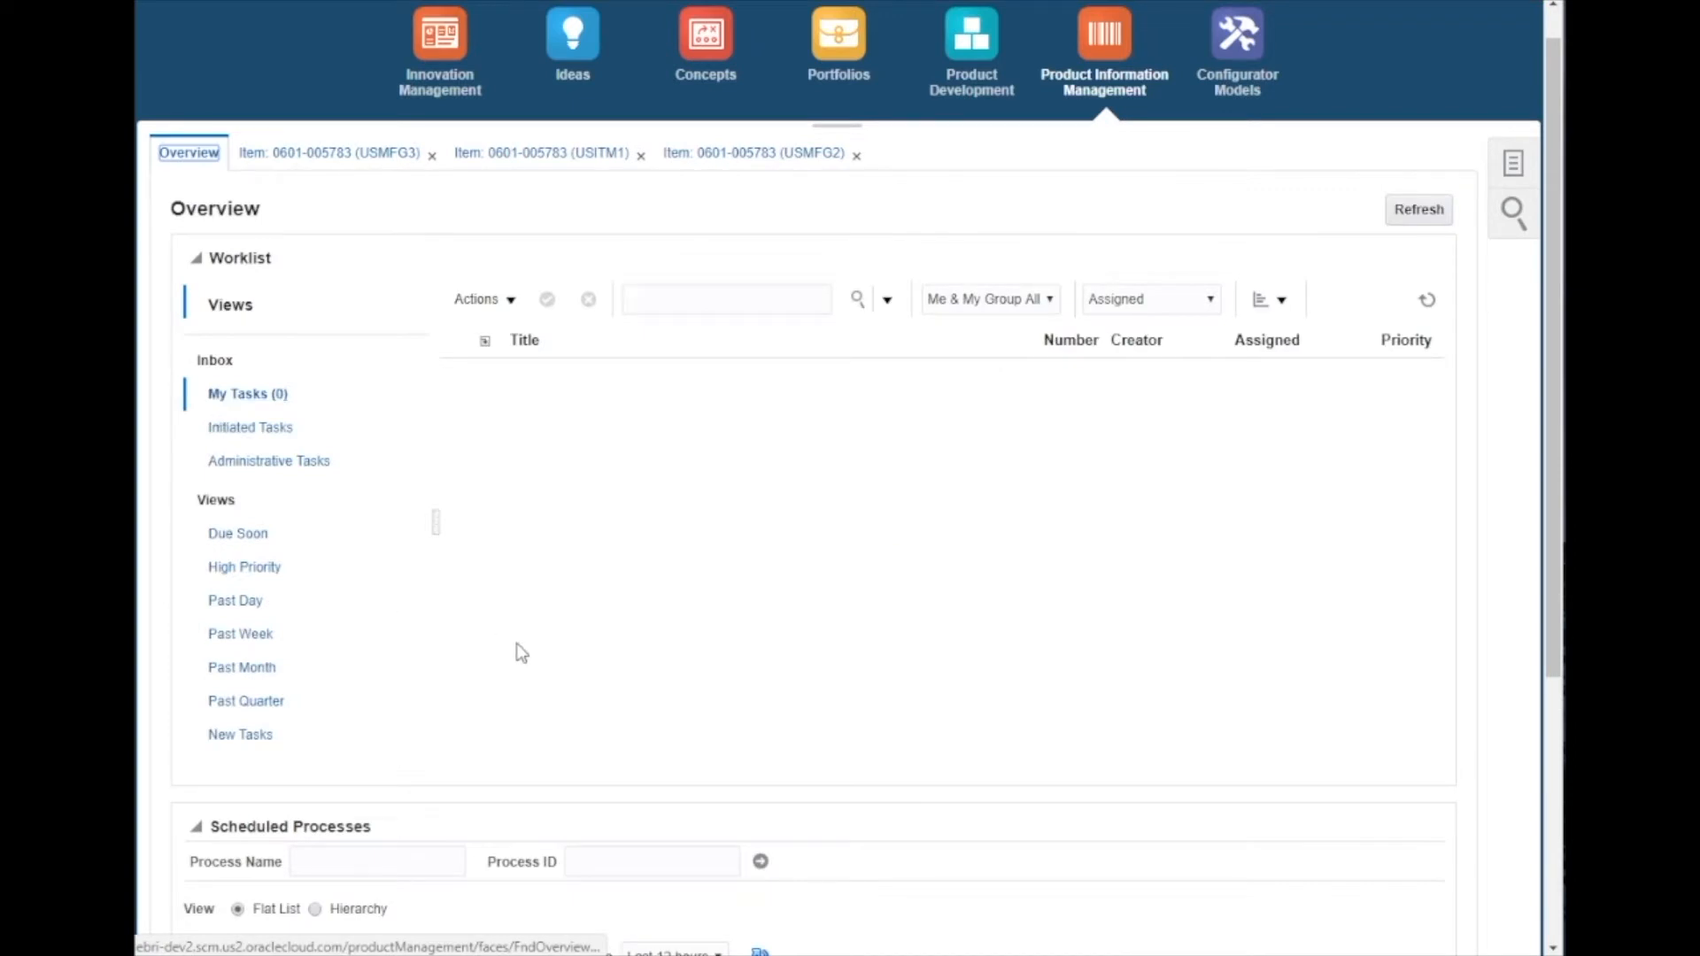
pyautogui.scroll(-5, 517, 648)
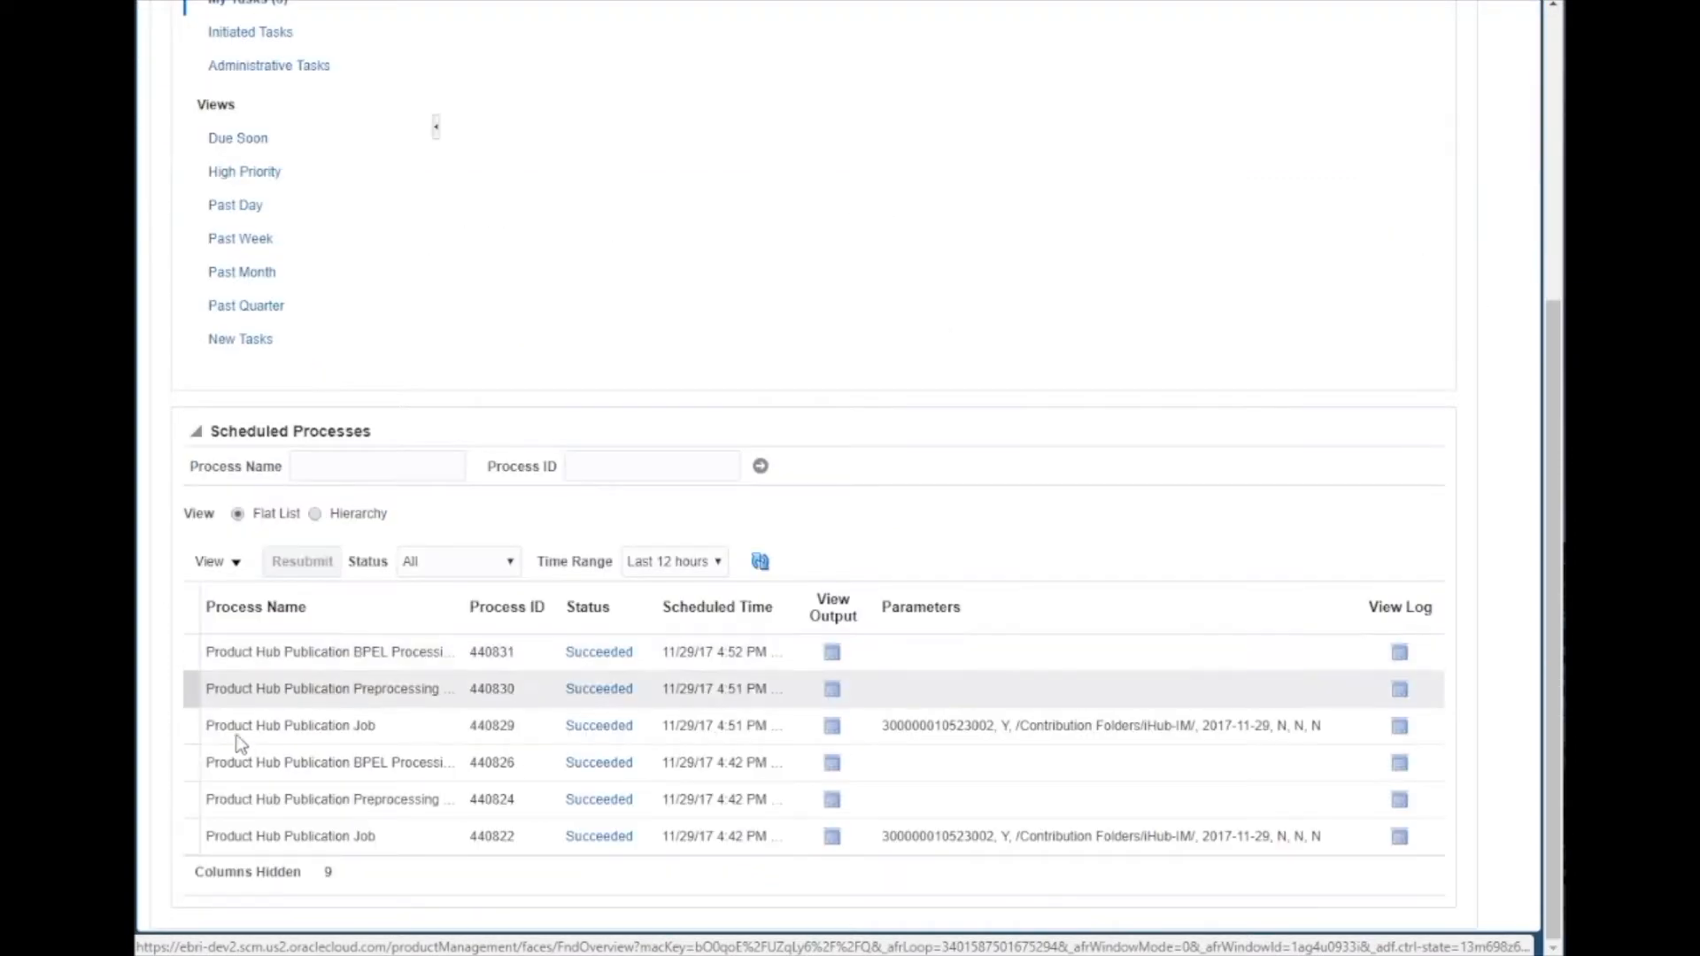
pyautogui.click(190, 731)
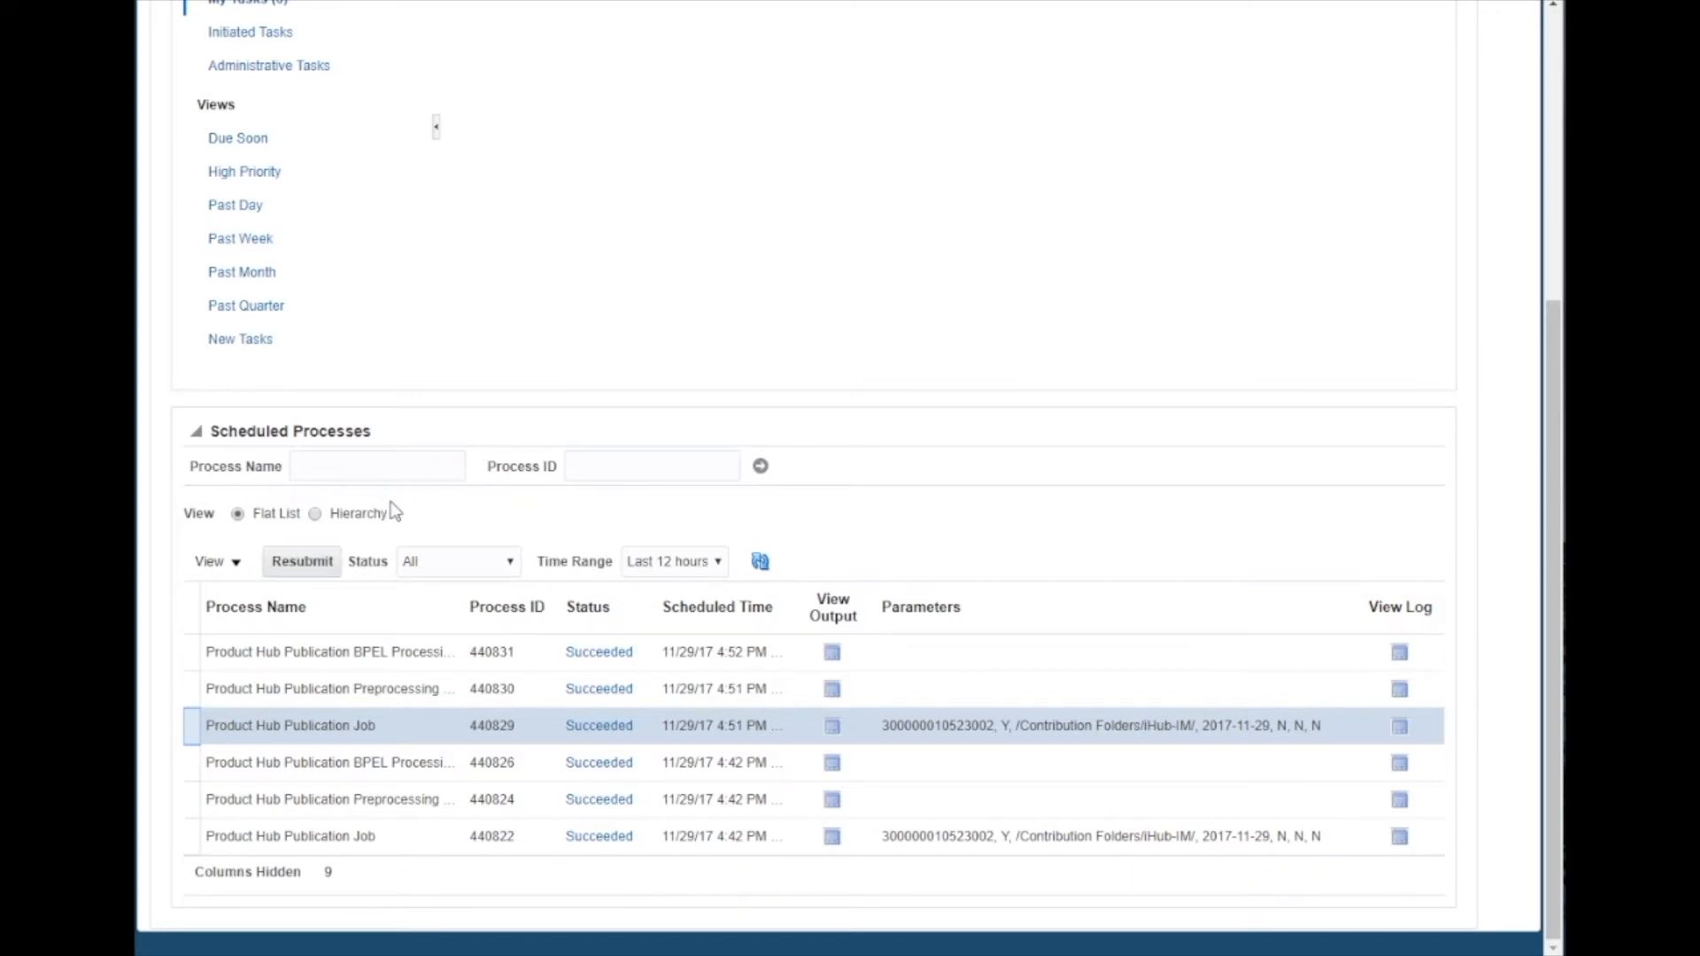
pyautogui.click(302, 561)
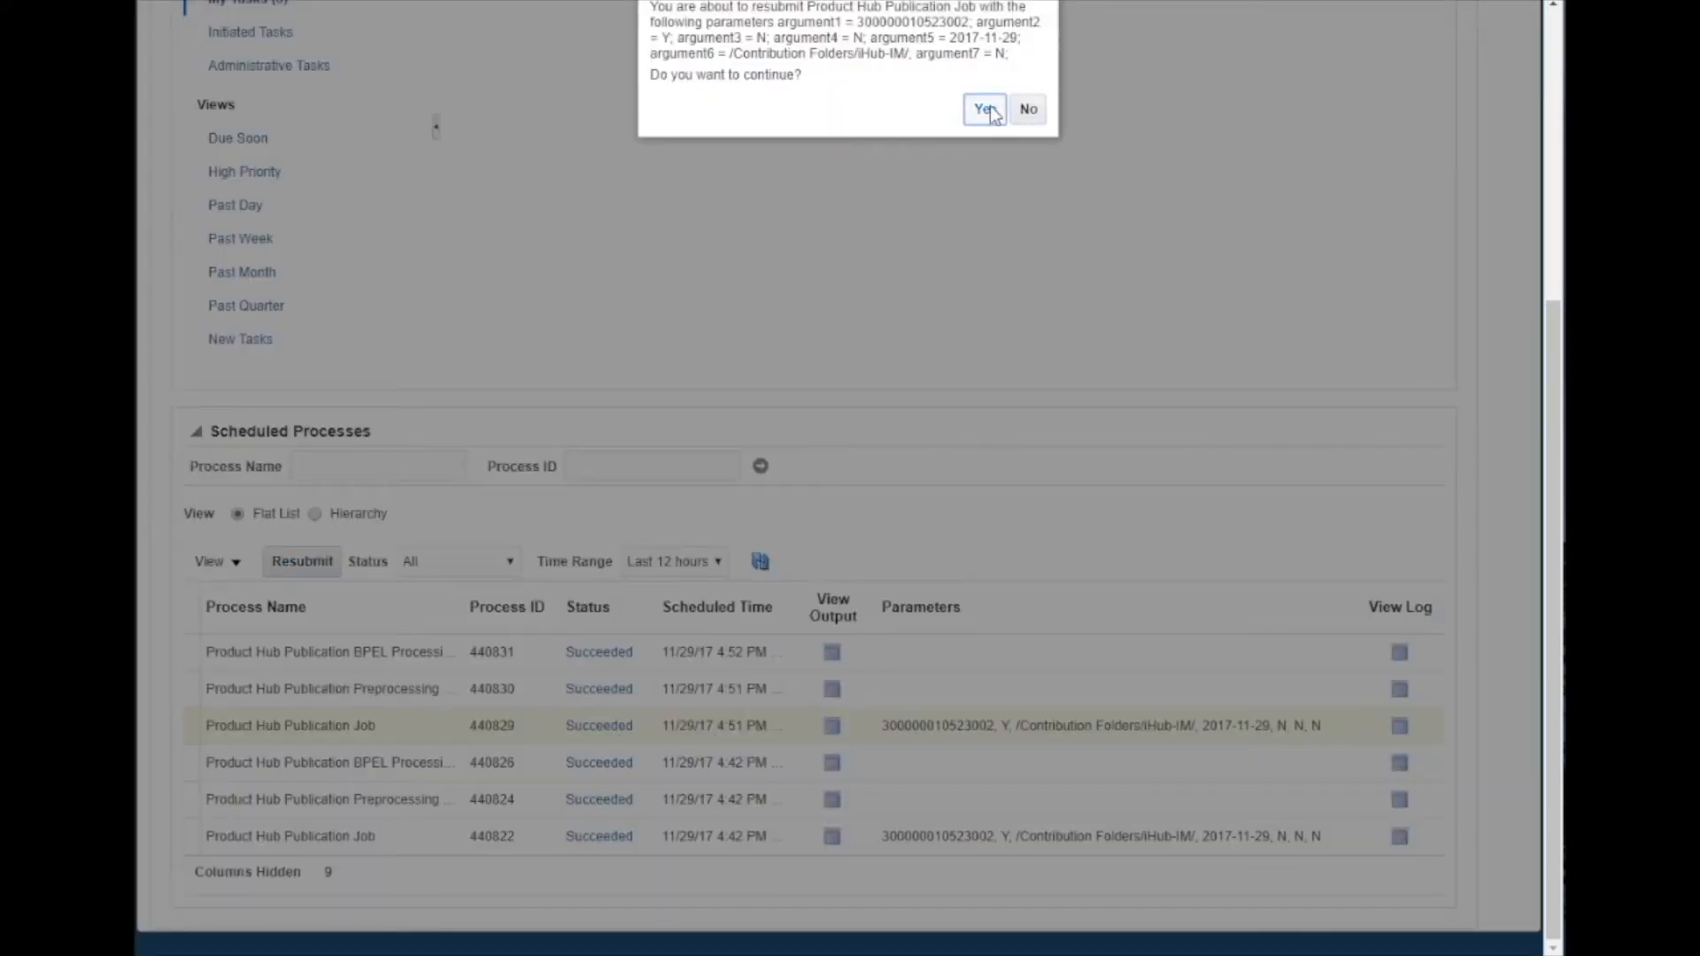
pyautogui.click(986, 110)
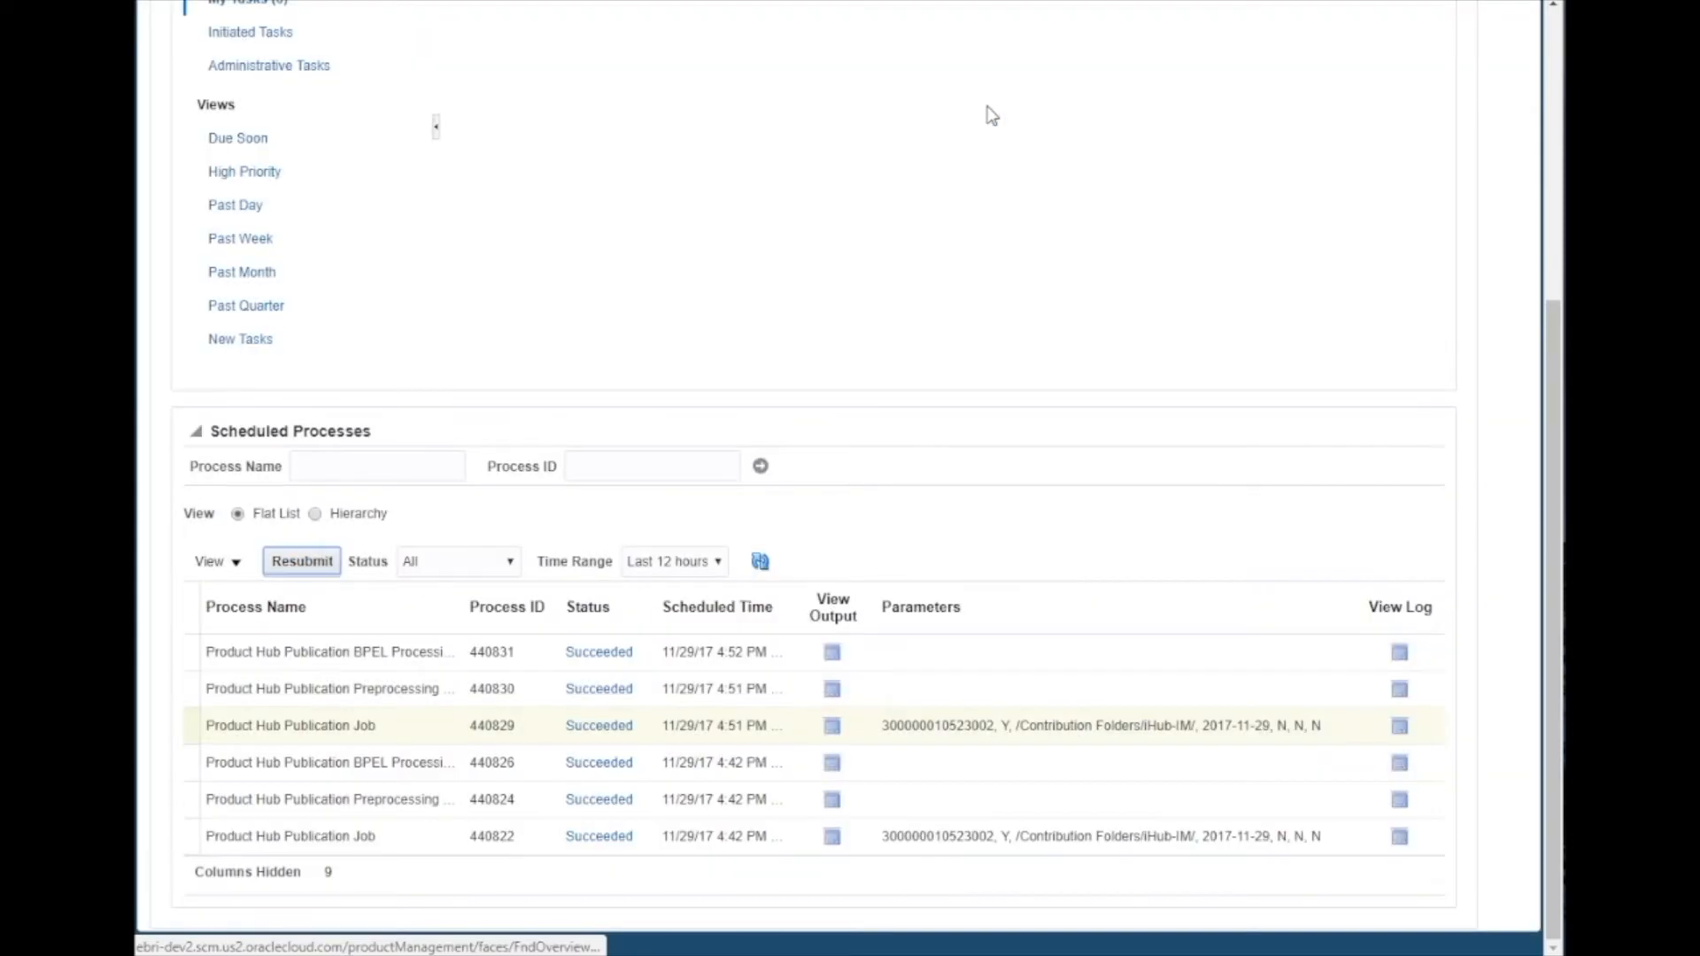
pyautogui.click(760, 563)
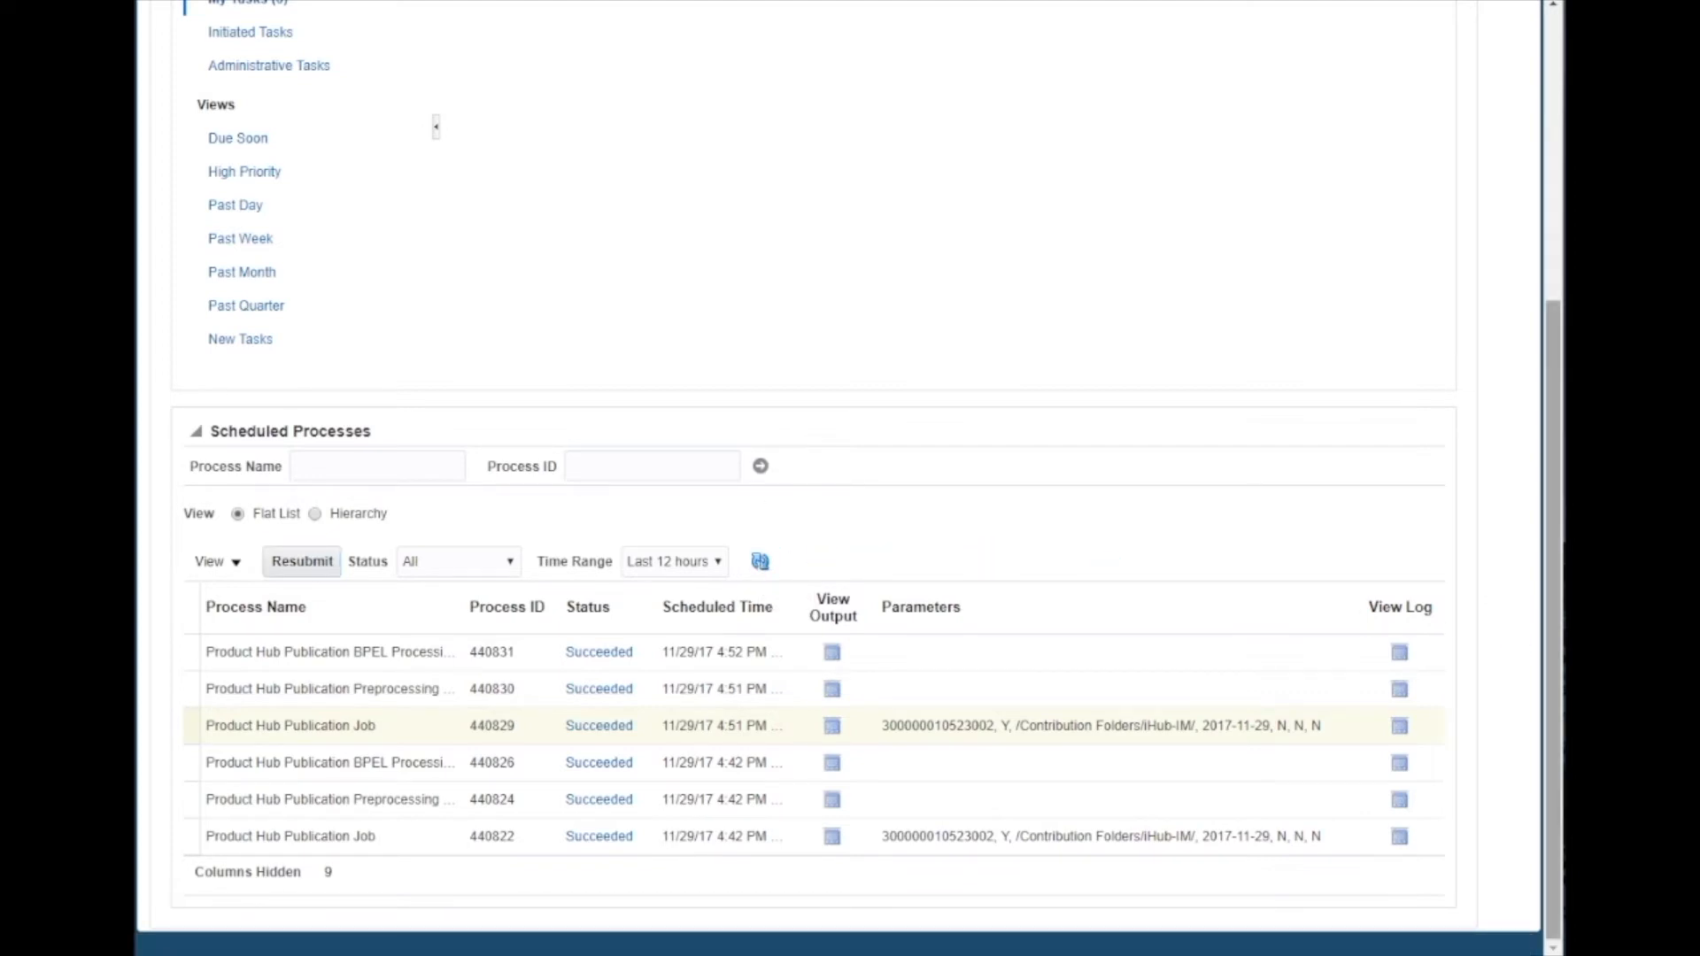
# - In the iHub dashboard, start the paused processing for the newly pending publication transaction and refresh the overall status and Completed list
pyautogui.click(761, 592)
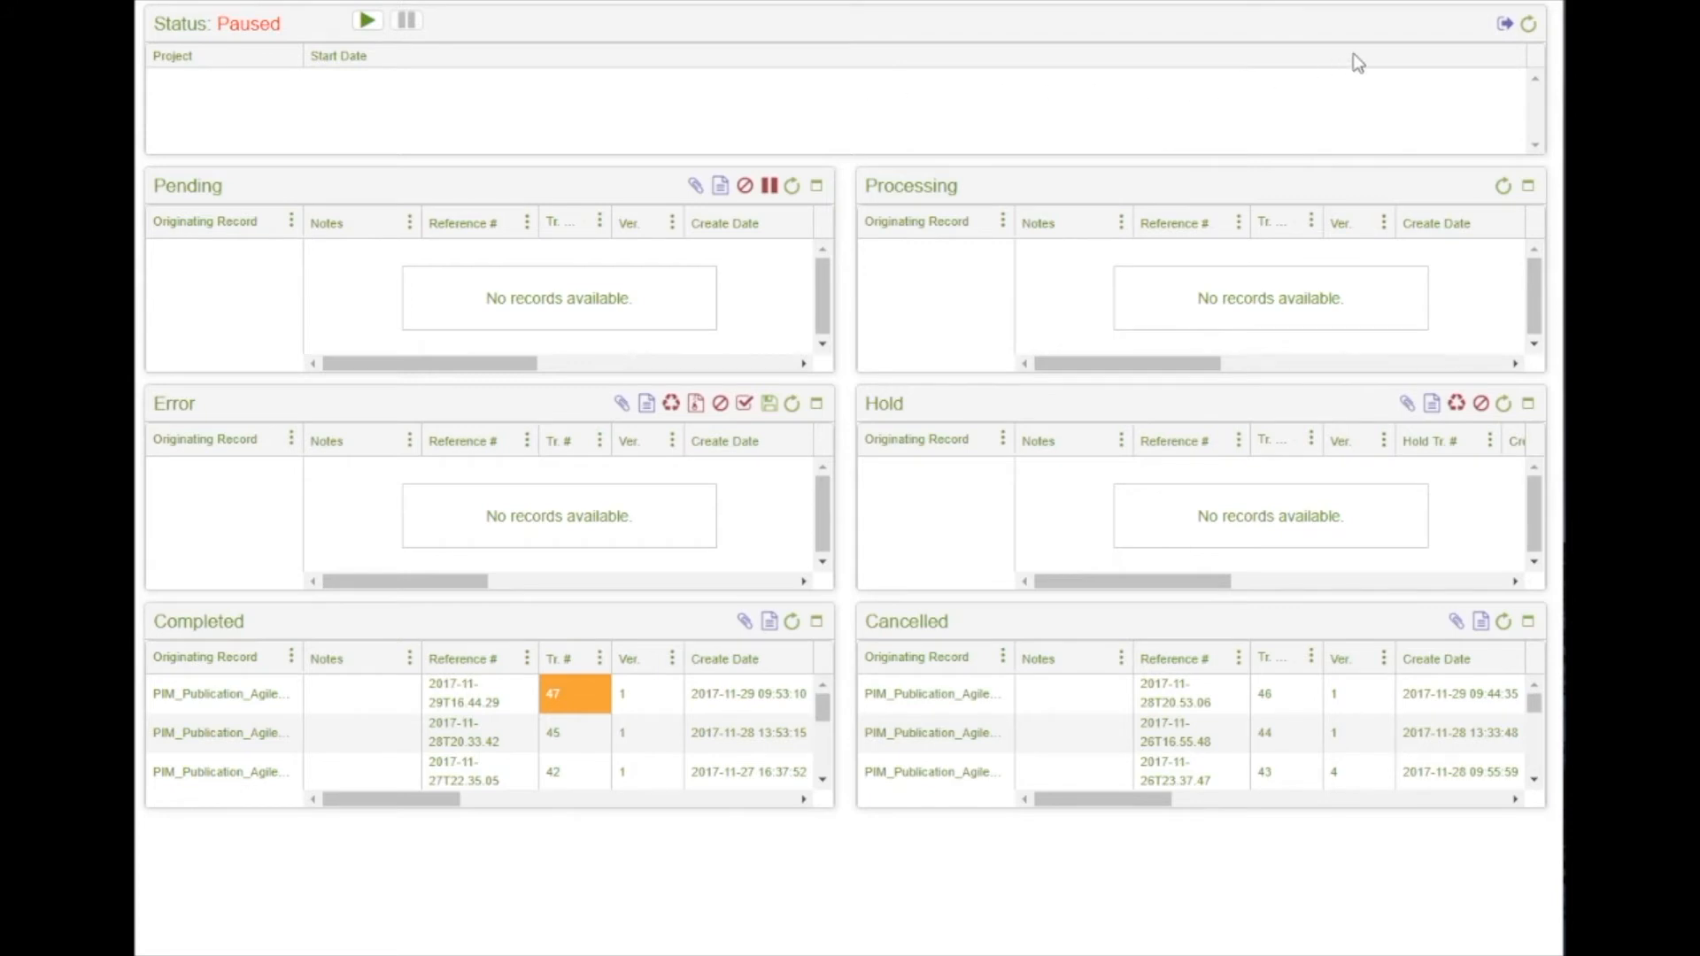
pyautogui.click(1528, 27)
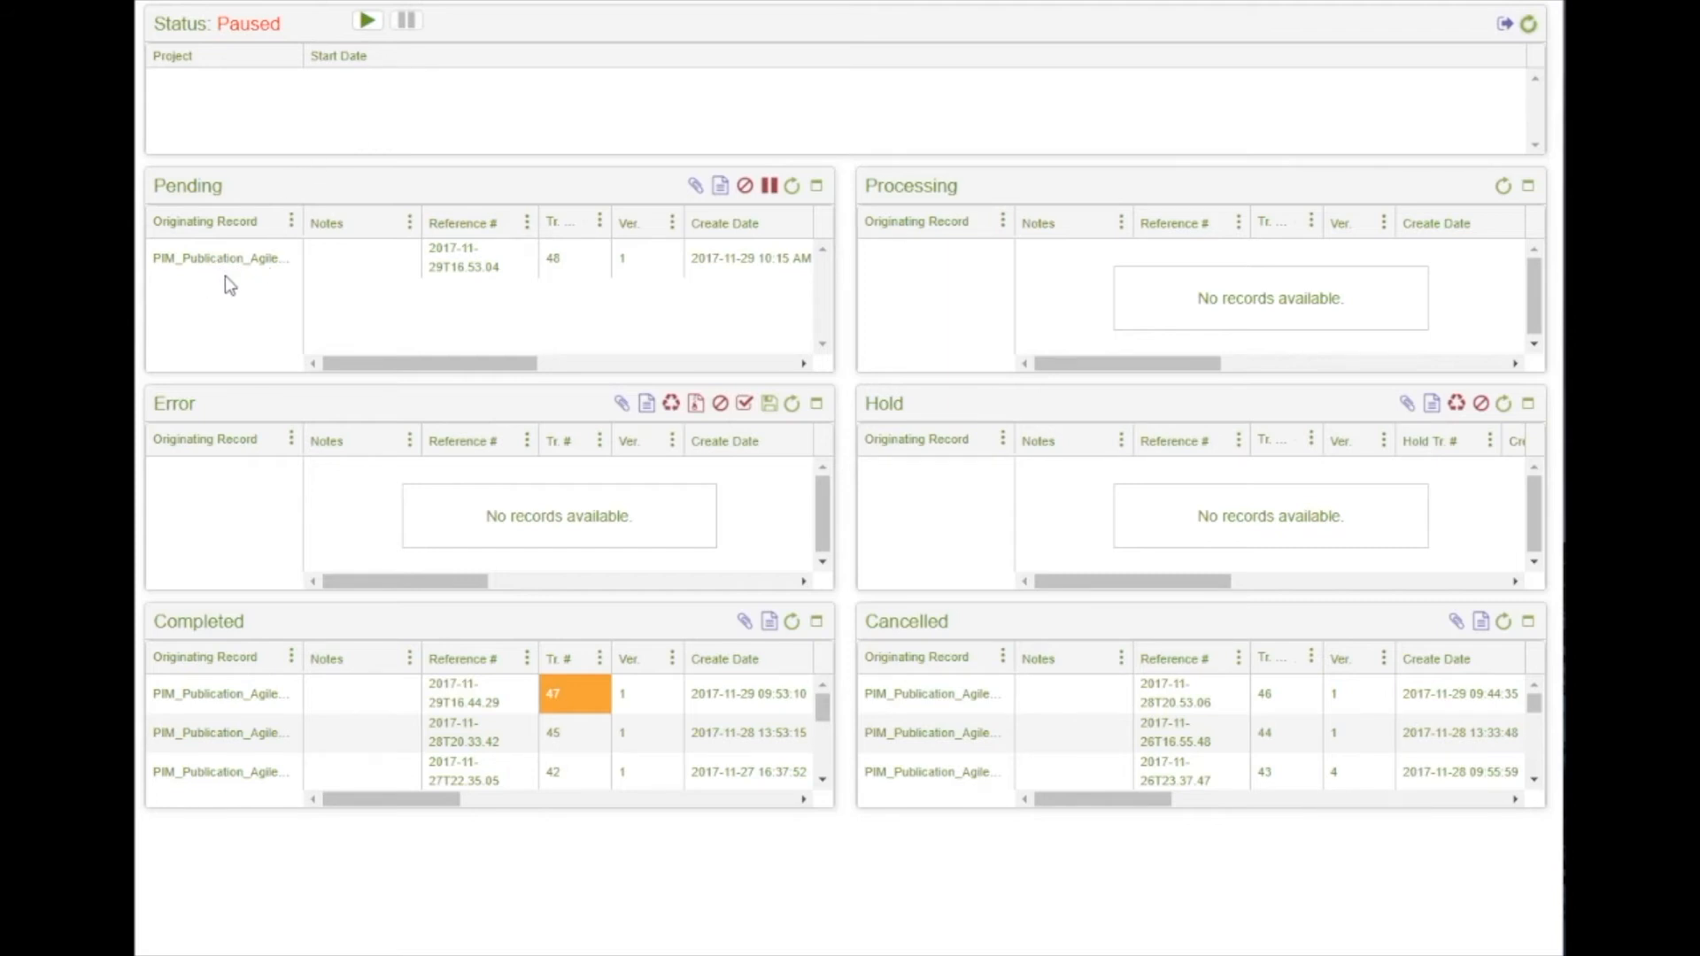
pyautogui.click(369, 21)
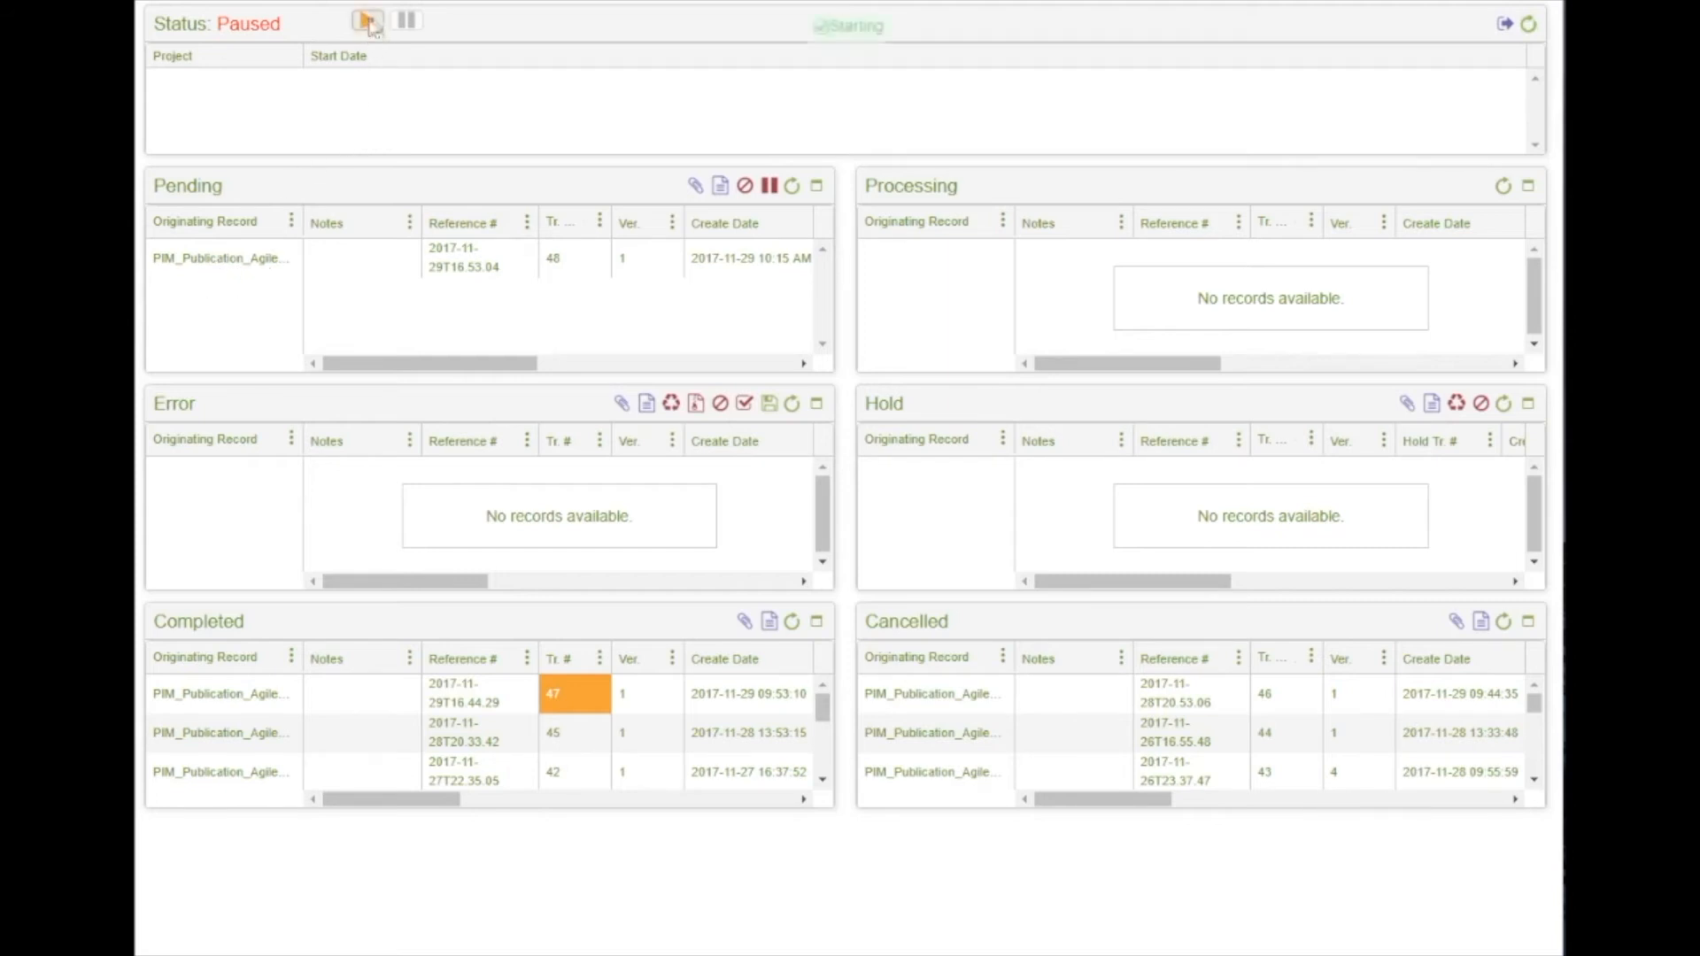
pyautogui.click(1531, 29)
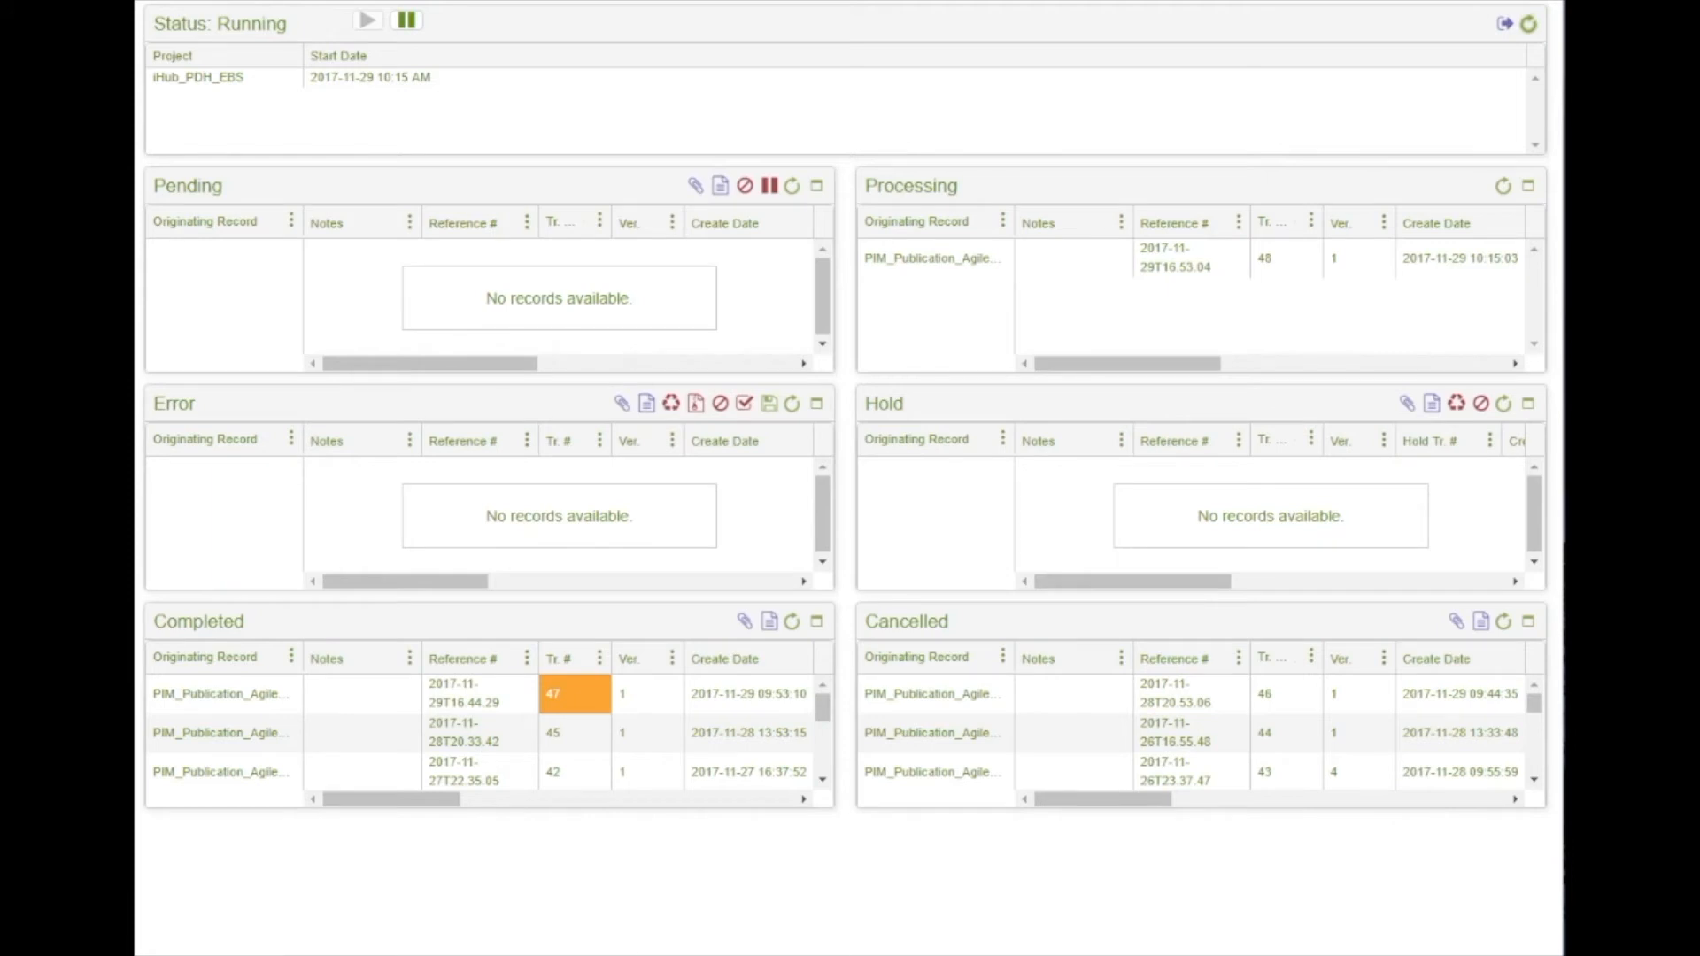
pyautogui.click(1531, 29)
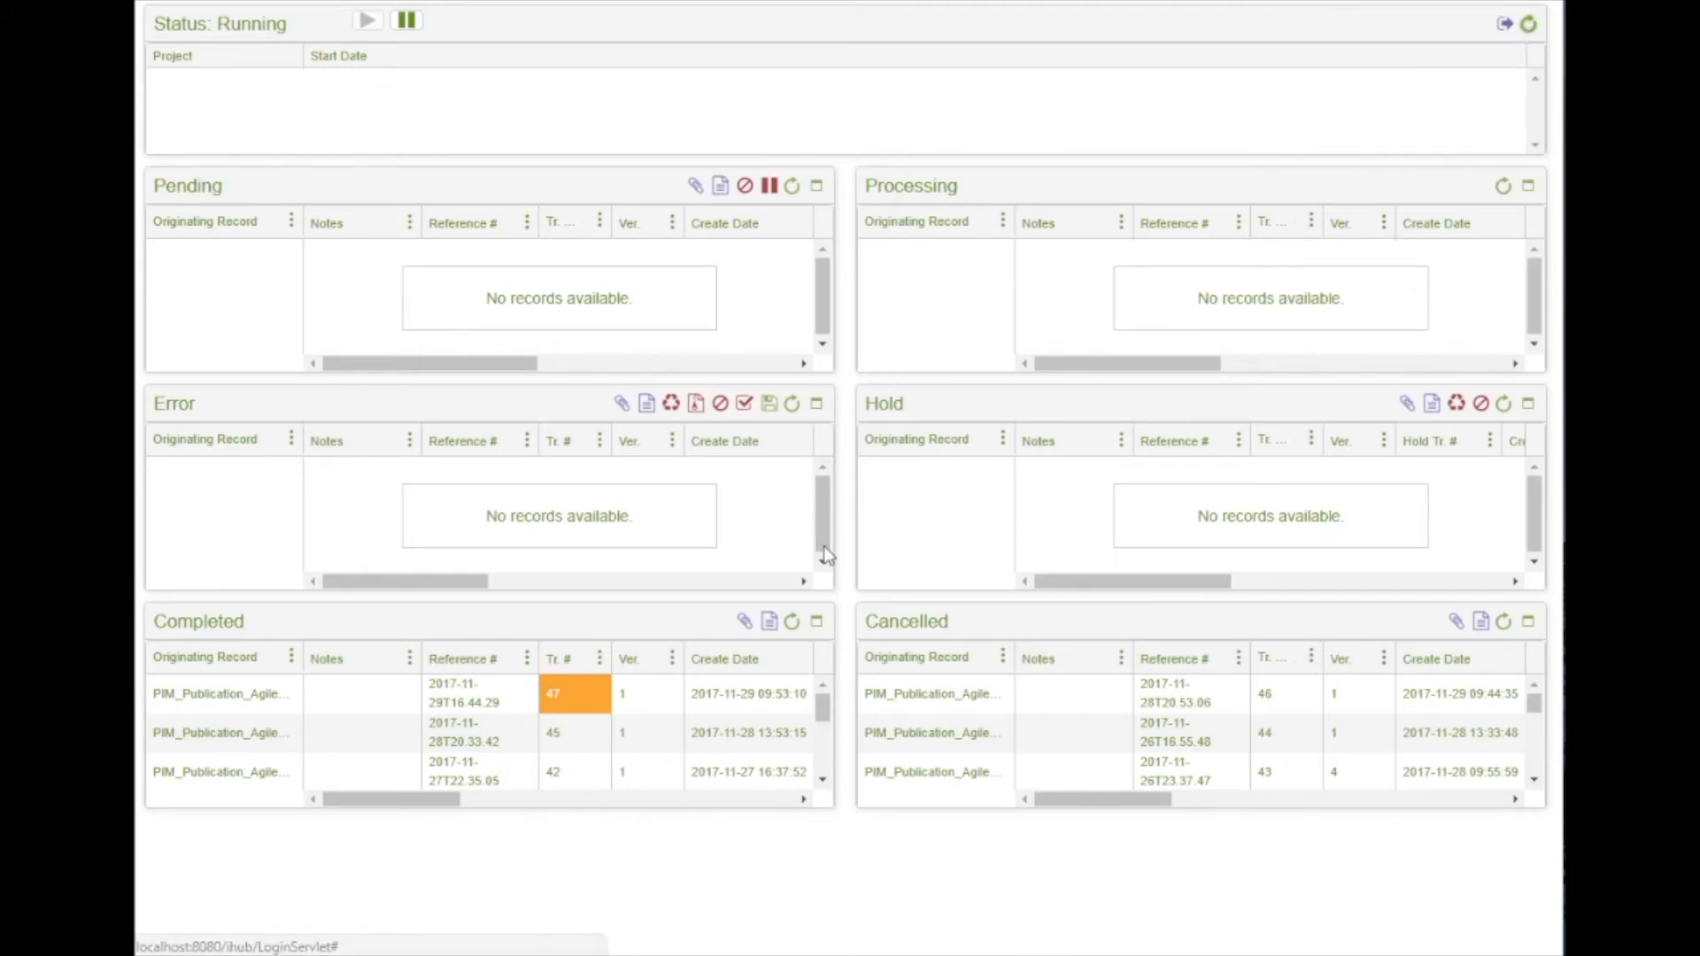
pyautogui.click(791, 622)
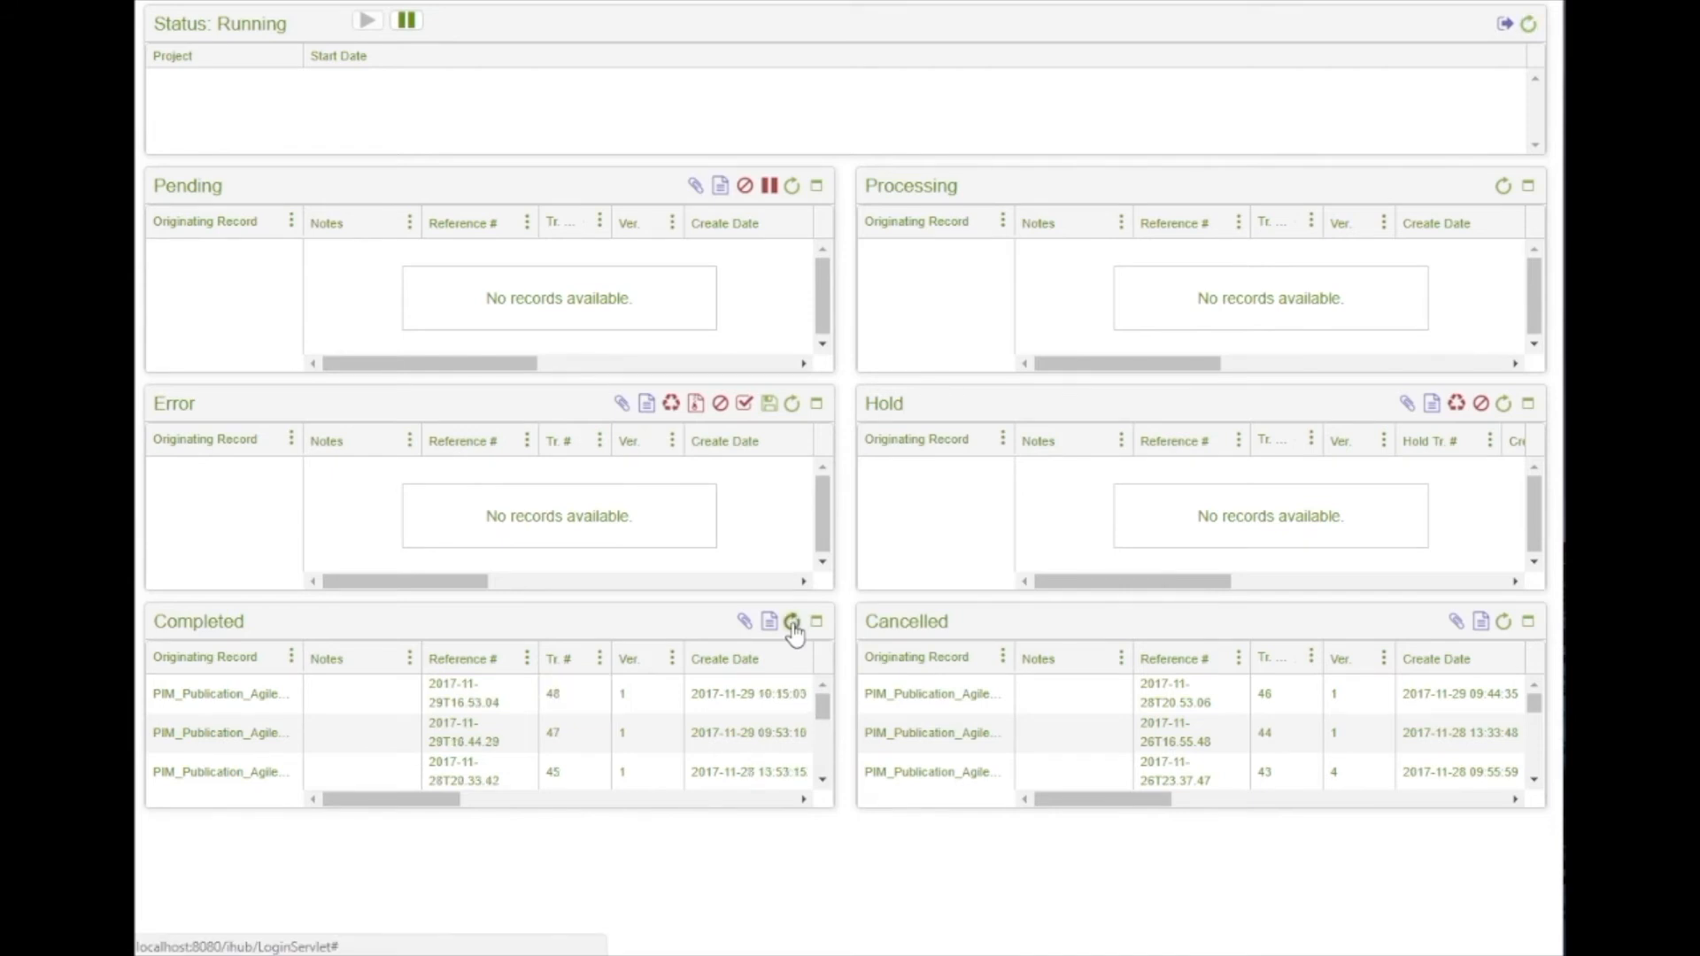
pyautogui.moveTo(651, 943)
pyautogui.click(655, 850)
pyautogui.doubleClick(560, 257)
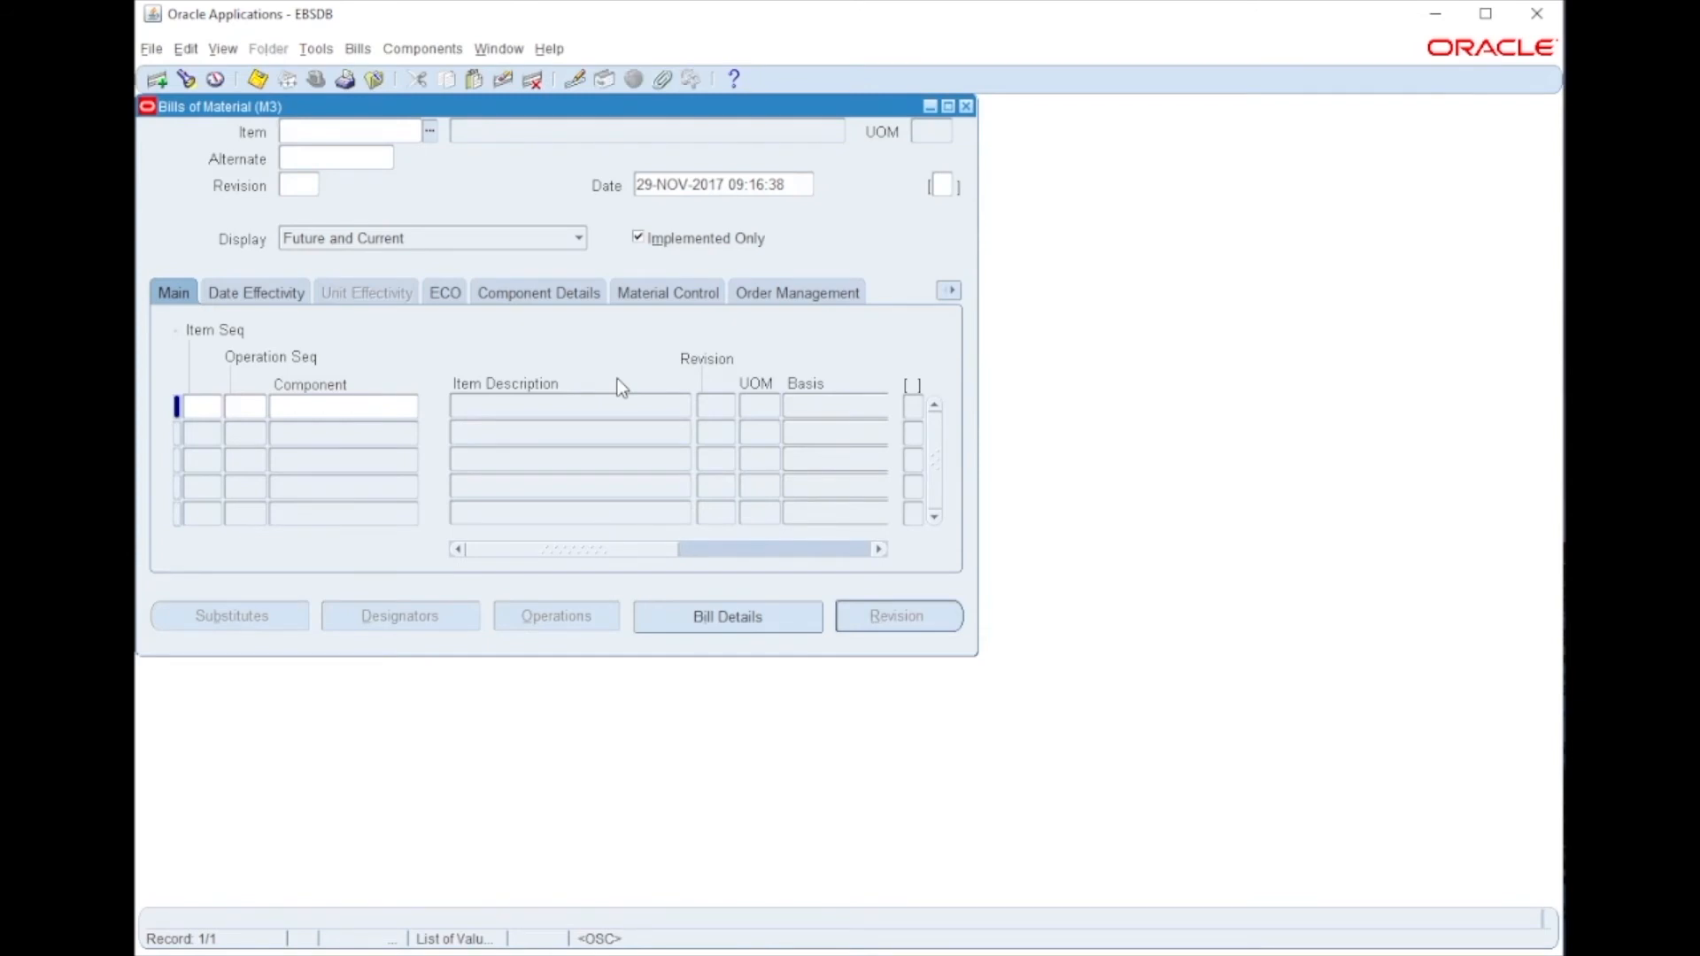
pyautogui.press('F11')
pyautogui.write('0601-005783')
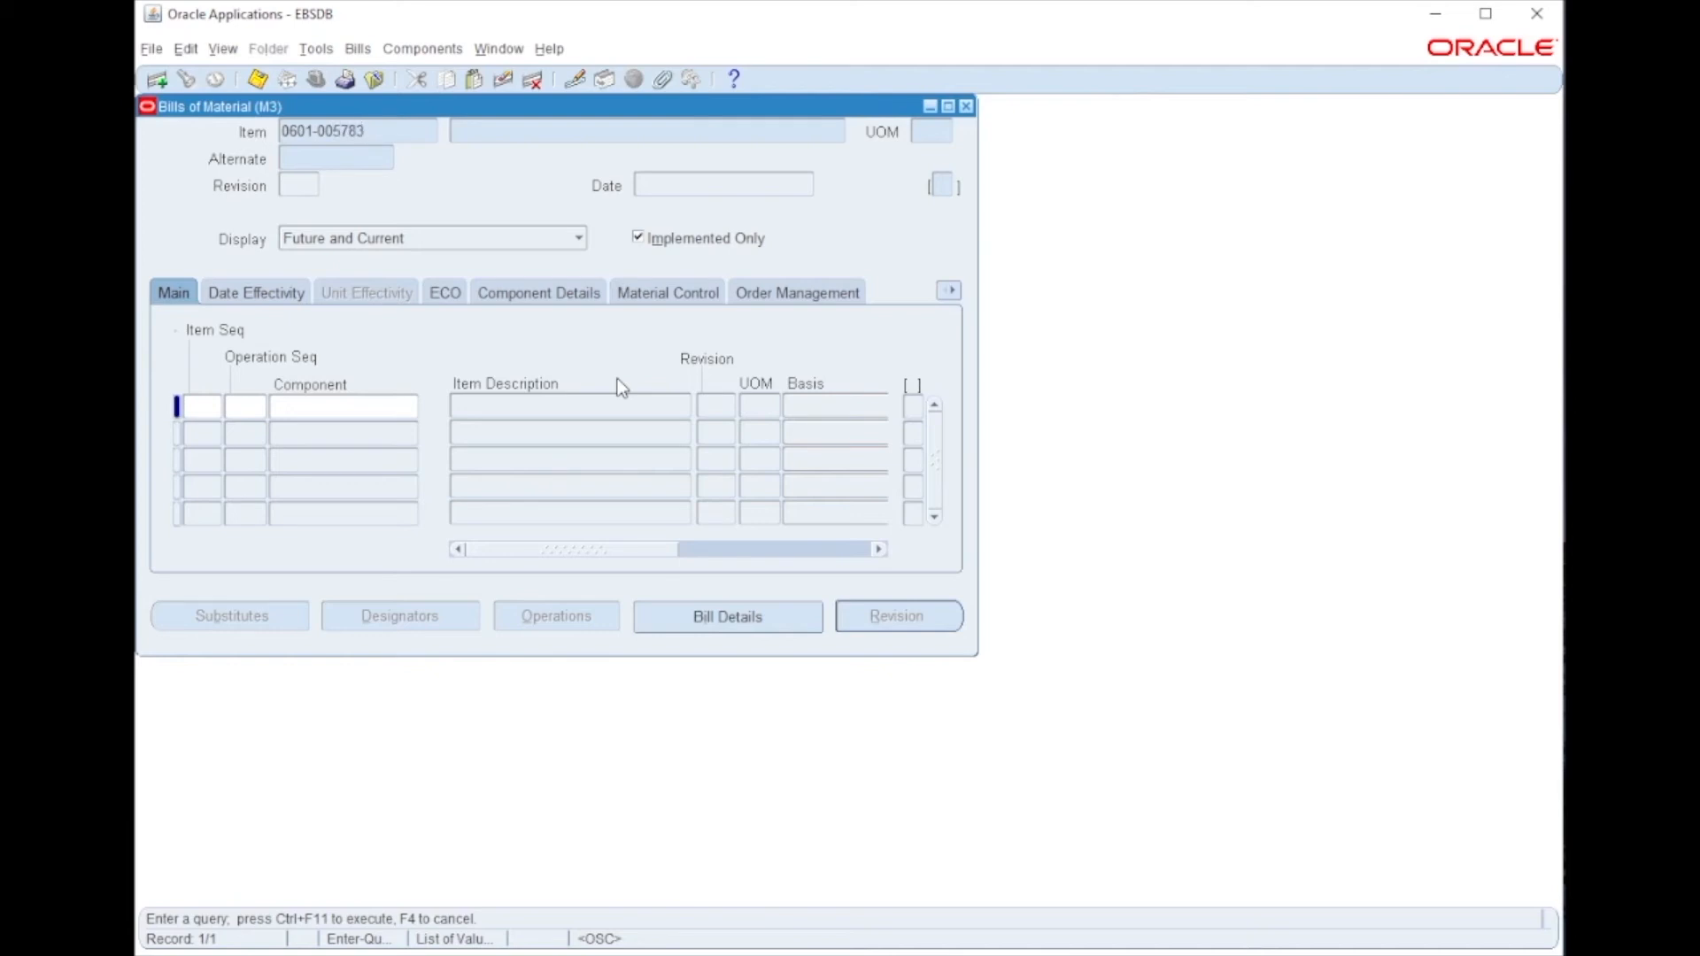
pyautogui.hotkey('ctrl', 'F11')
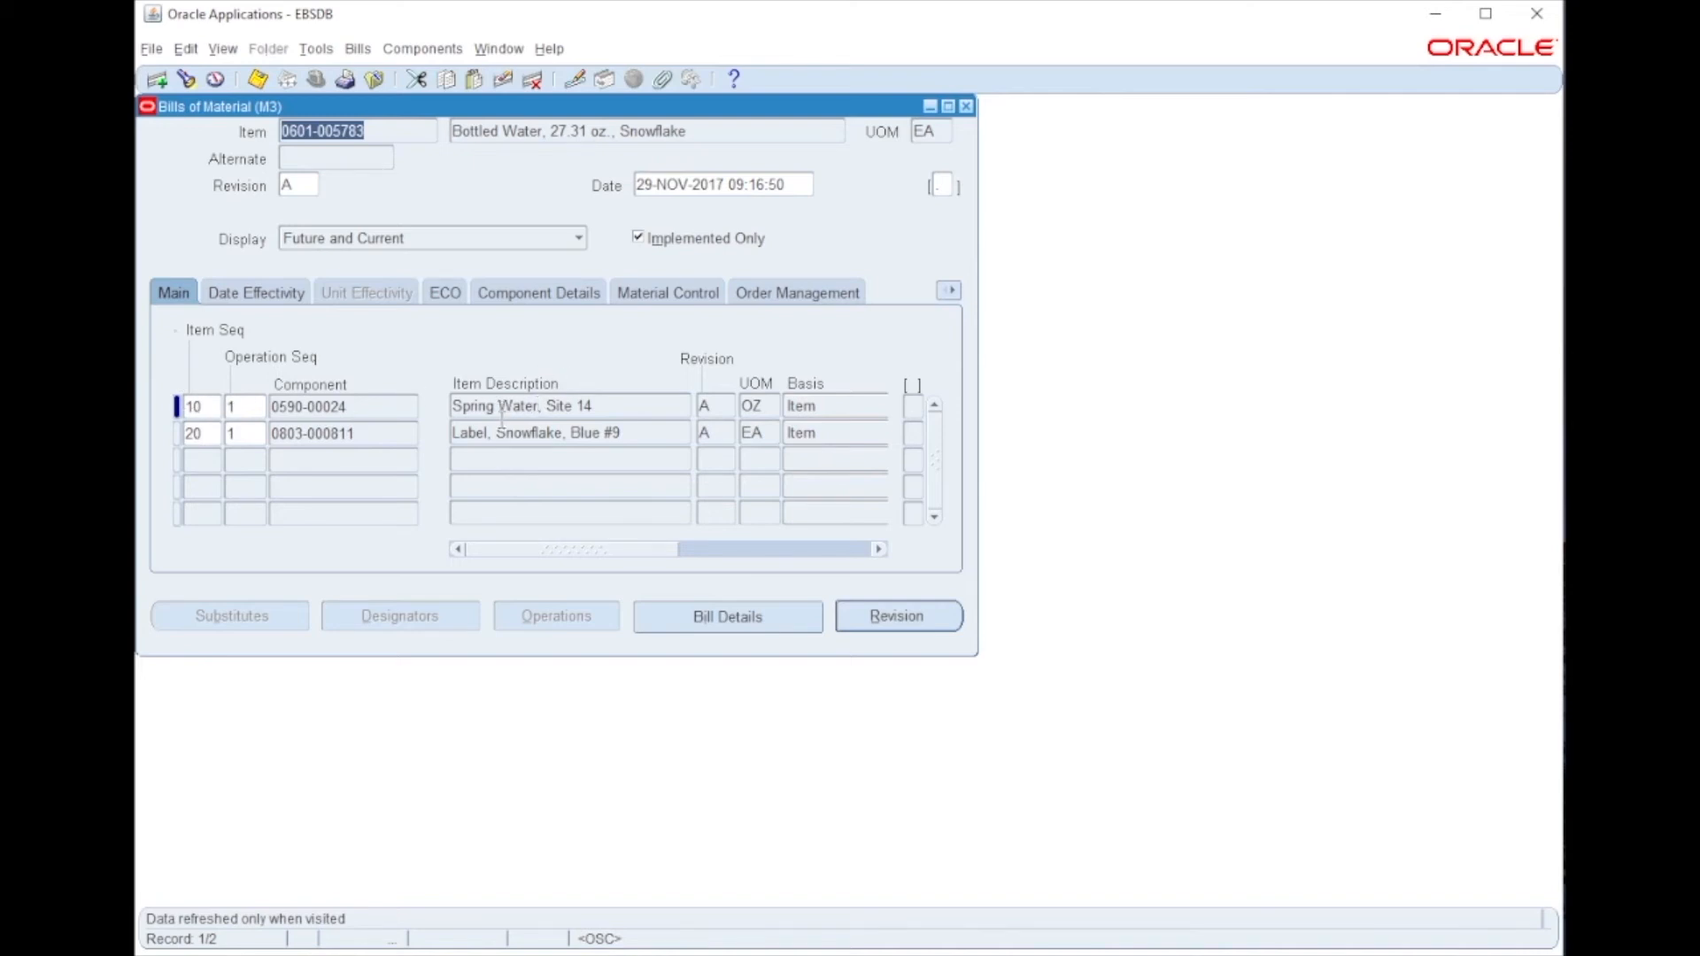
pyautogui.moveTo(596, 560); pyautogui.dragTo(782, 555)
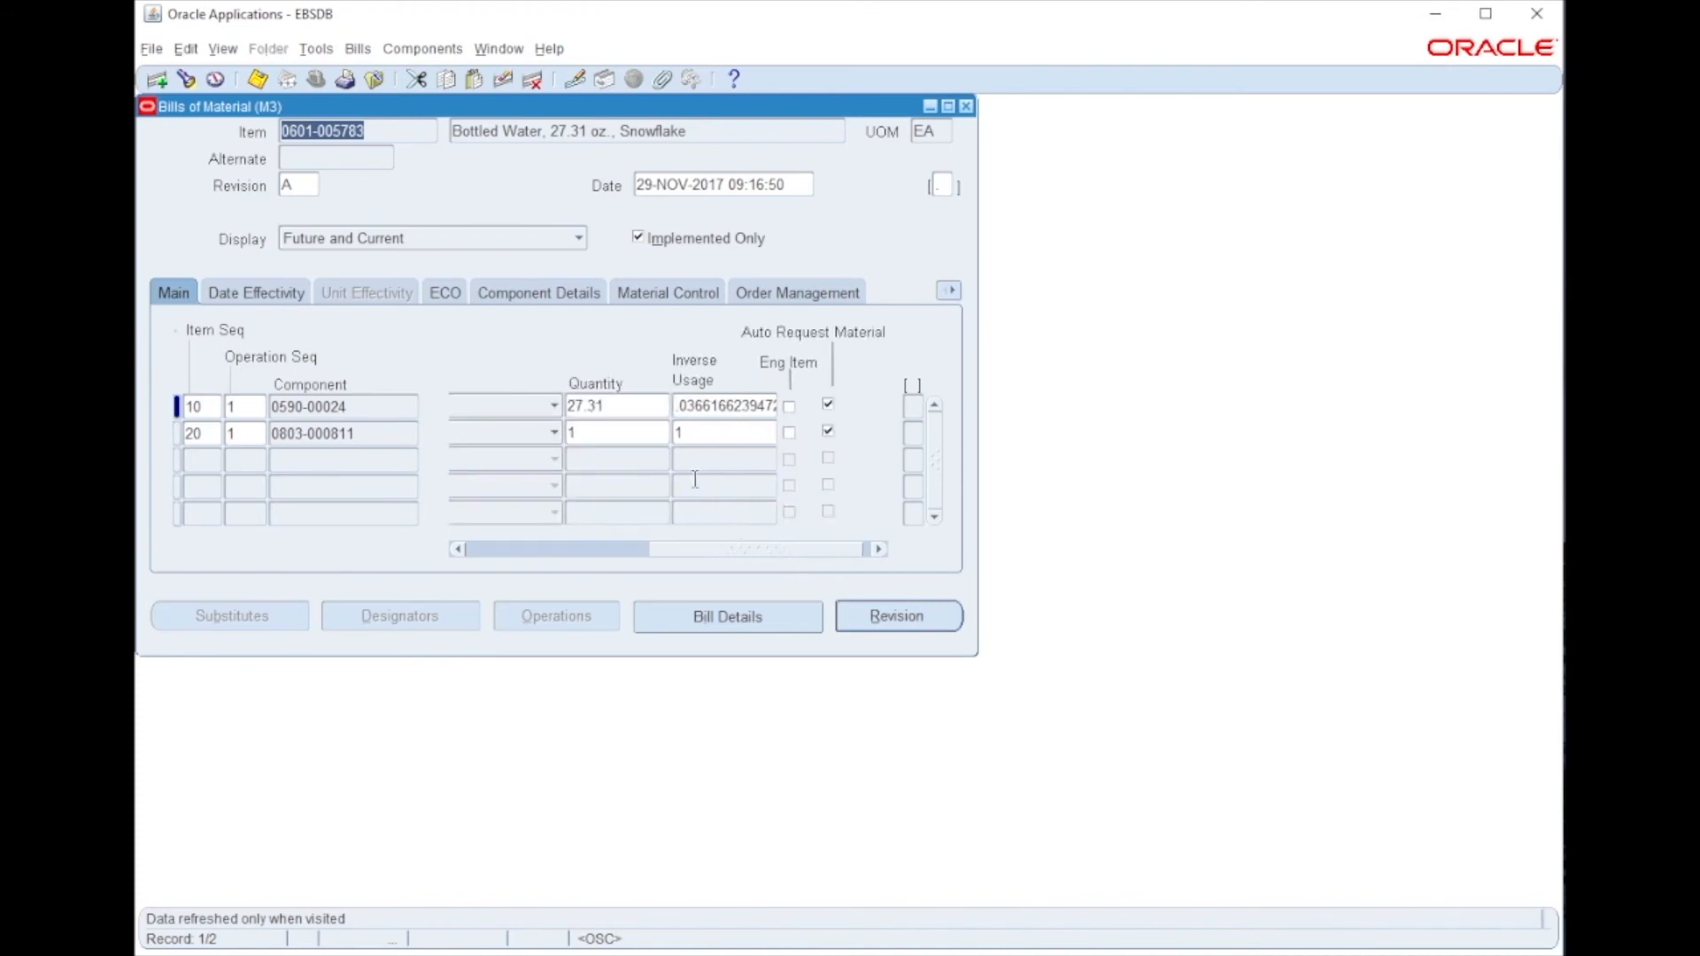